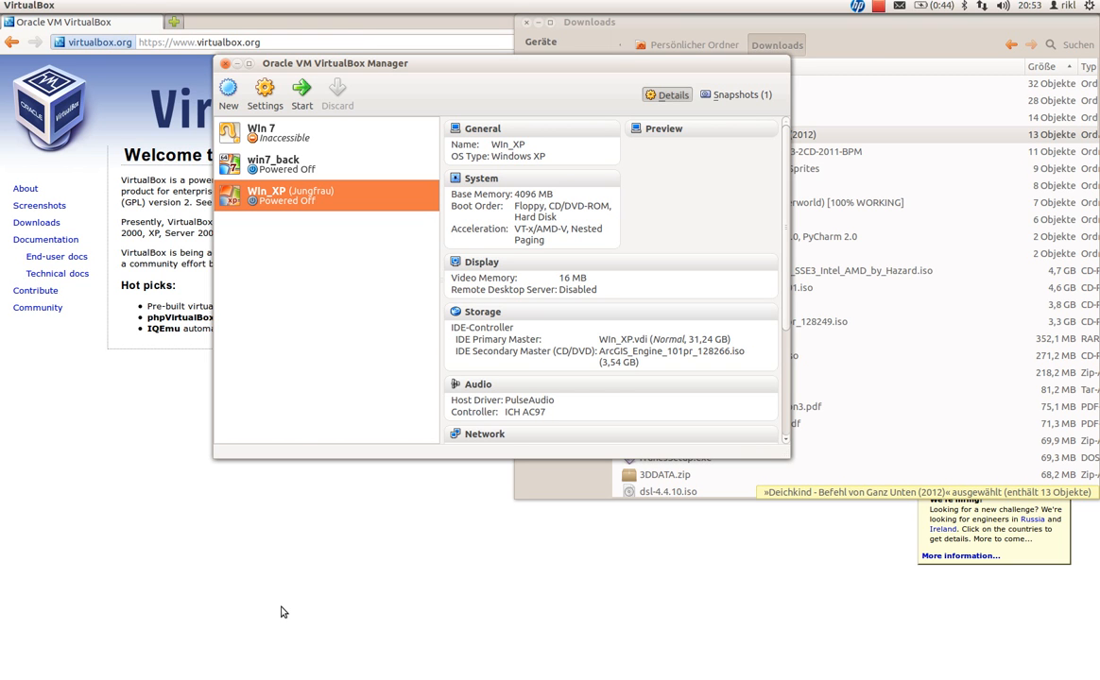
# Switch to Firefox, open the VirtualBox downloads page and examine the platform packages for Windows, OS X and Linux hosts.
pyautogui.click(264, 486)
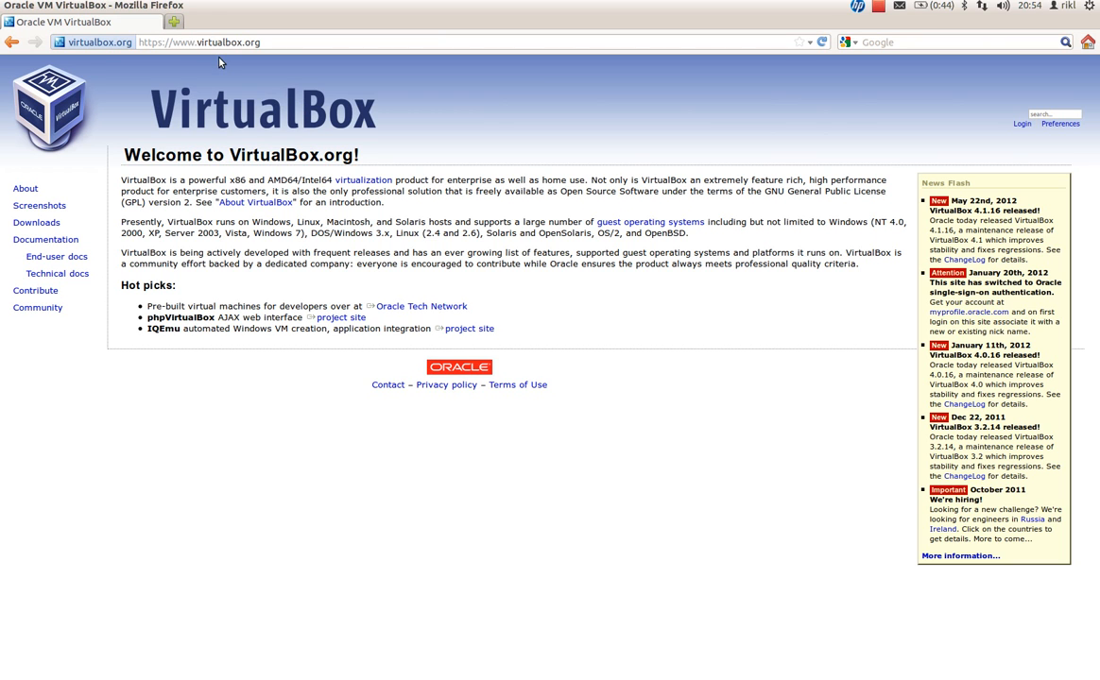
pyautogui.click(35, 219)
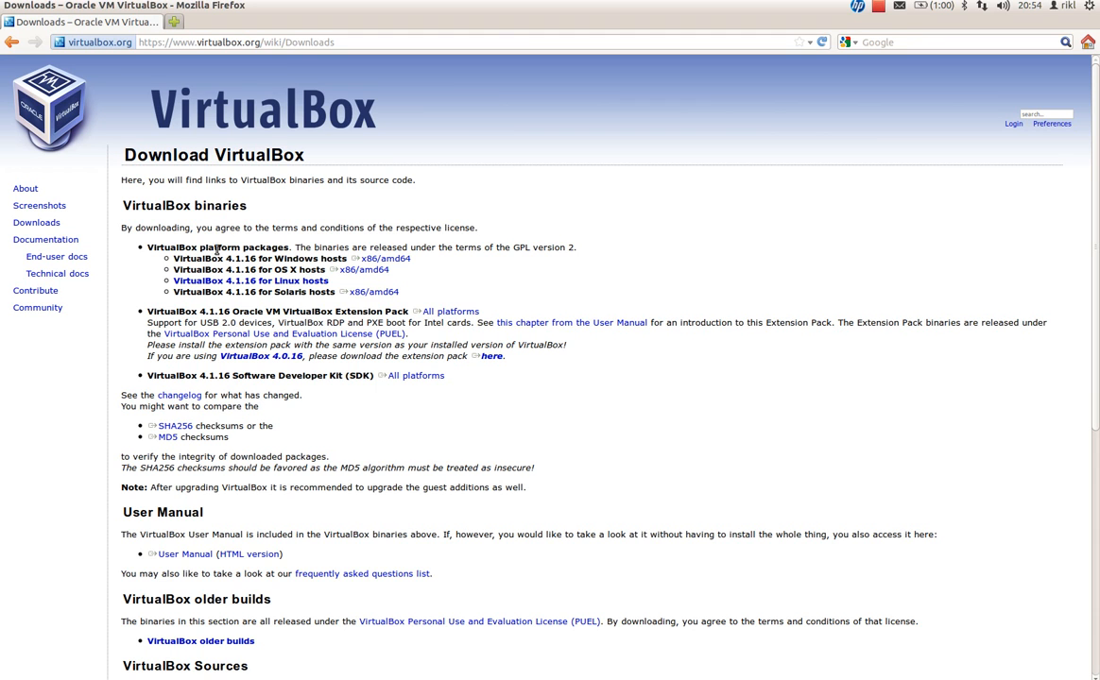
pyautogui.moveTo(225, 269); pyautogui.dragTo(273, 269)
pyautogui.click(274, 268)
pyautogui.moveTo(276, 256); pyautogui.dragTo(295, 257)
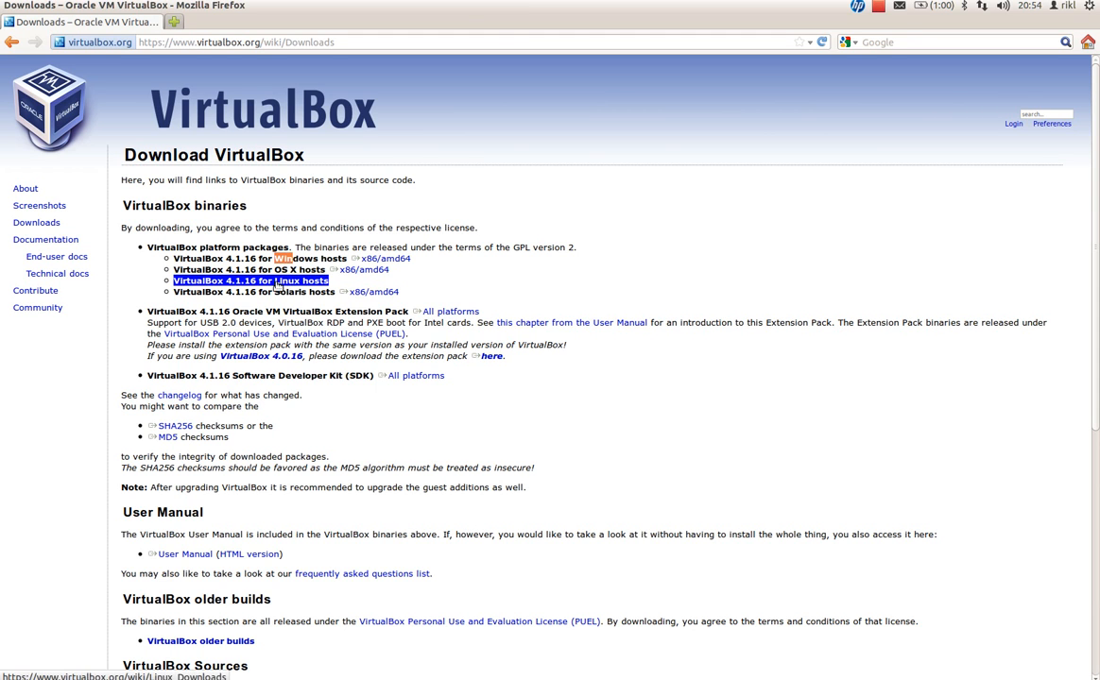
pyautogui.click(177, 236)
pyautogui.moveTo(1, 220)
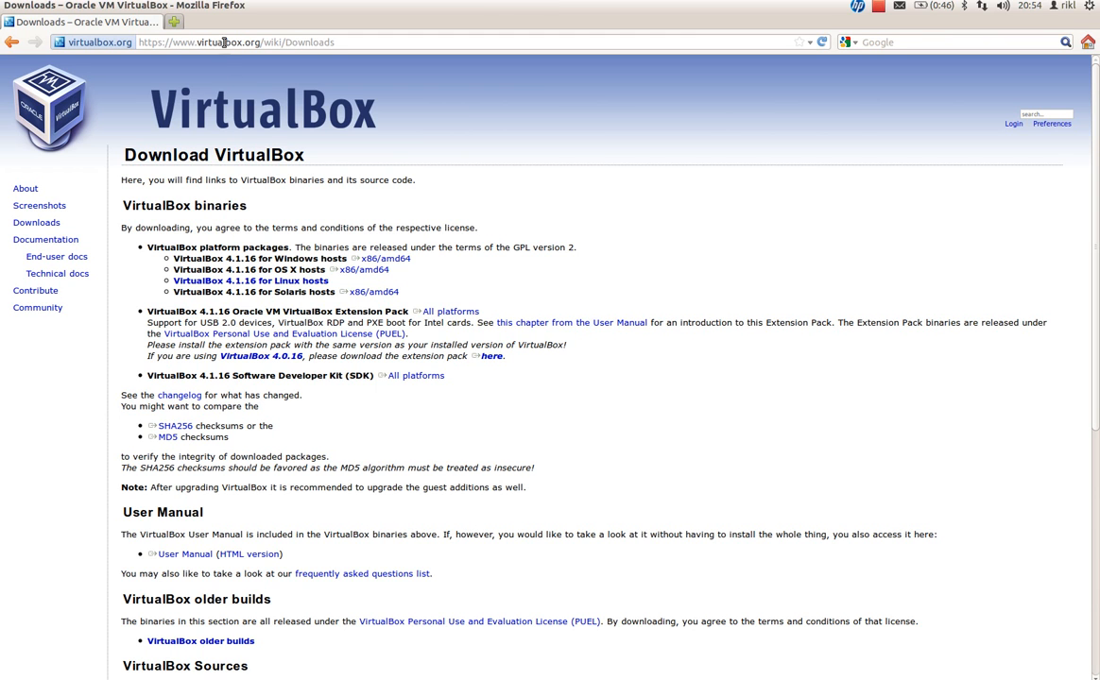
# Open ubuntu.com in a new browser tab and go to the Ubuntu Desktop download page.
pyautogui.click(175, 23)
pyautogui.write('ubuntu.')
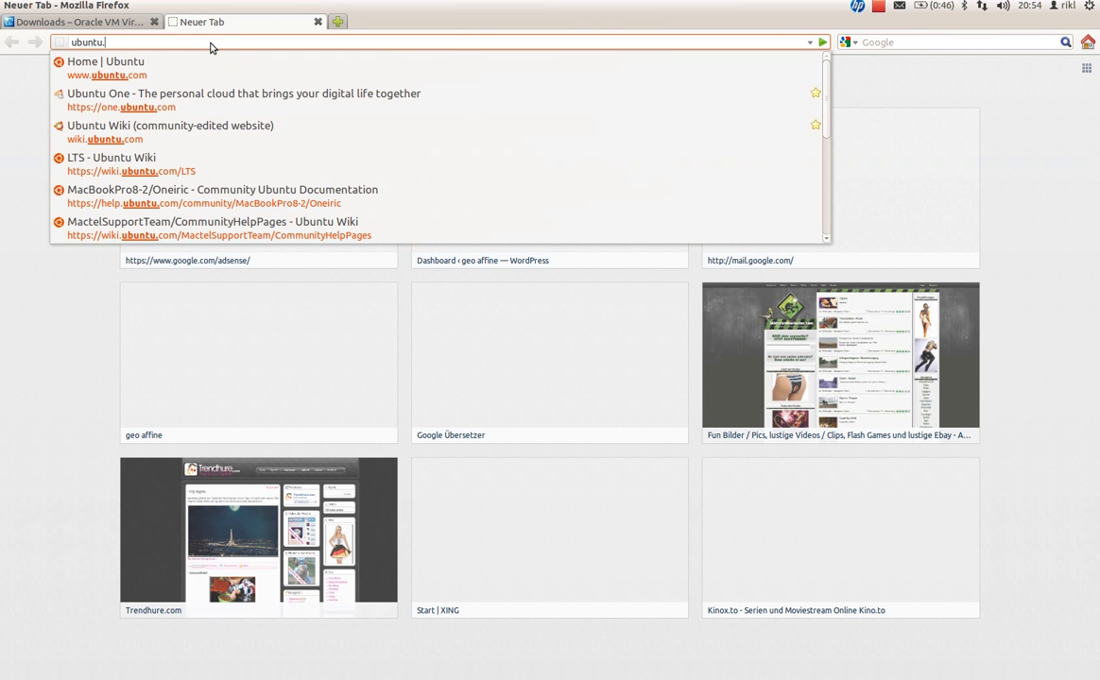
pyautogui.write('com')
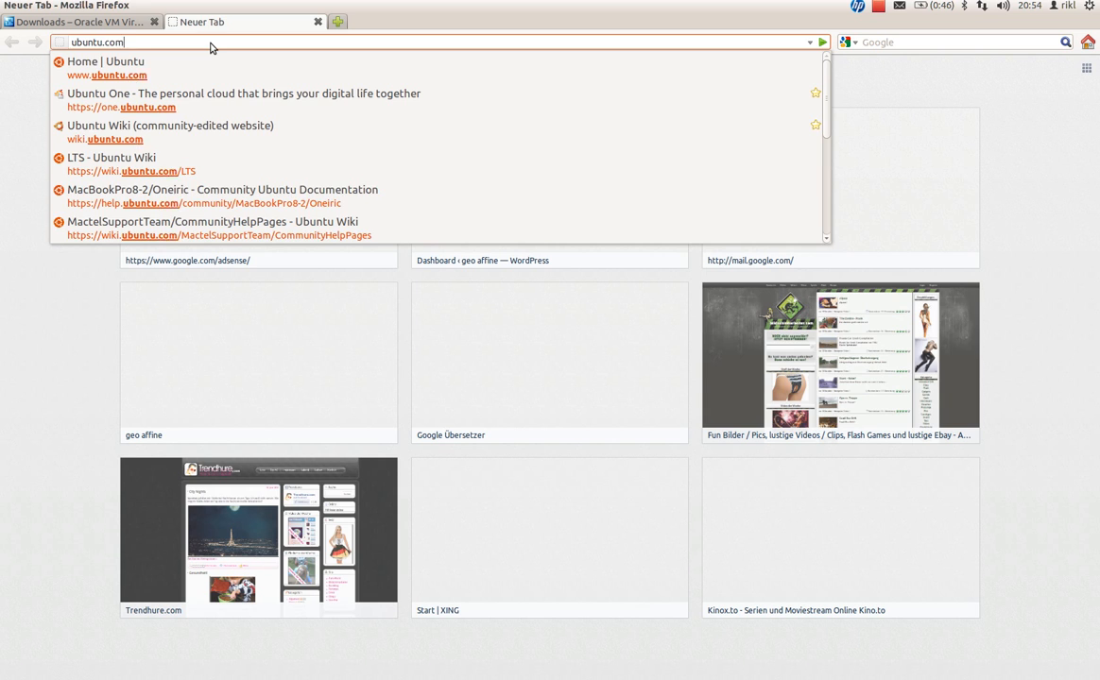
pyautogui.press('Return')
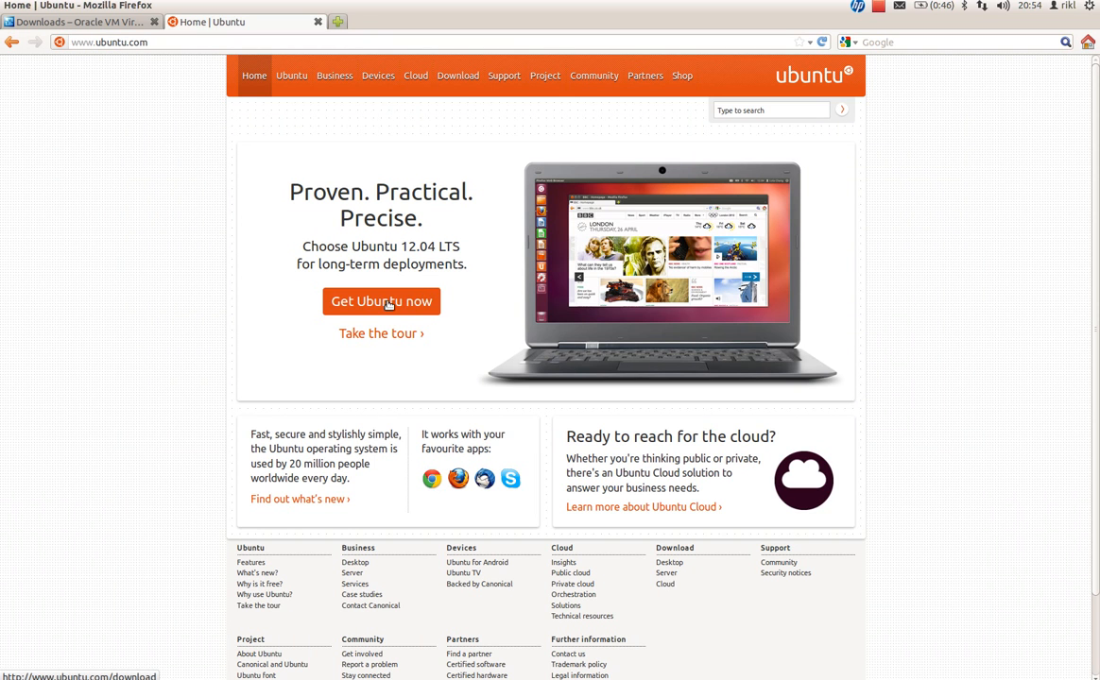
pyautogui.click(387, 303)
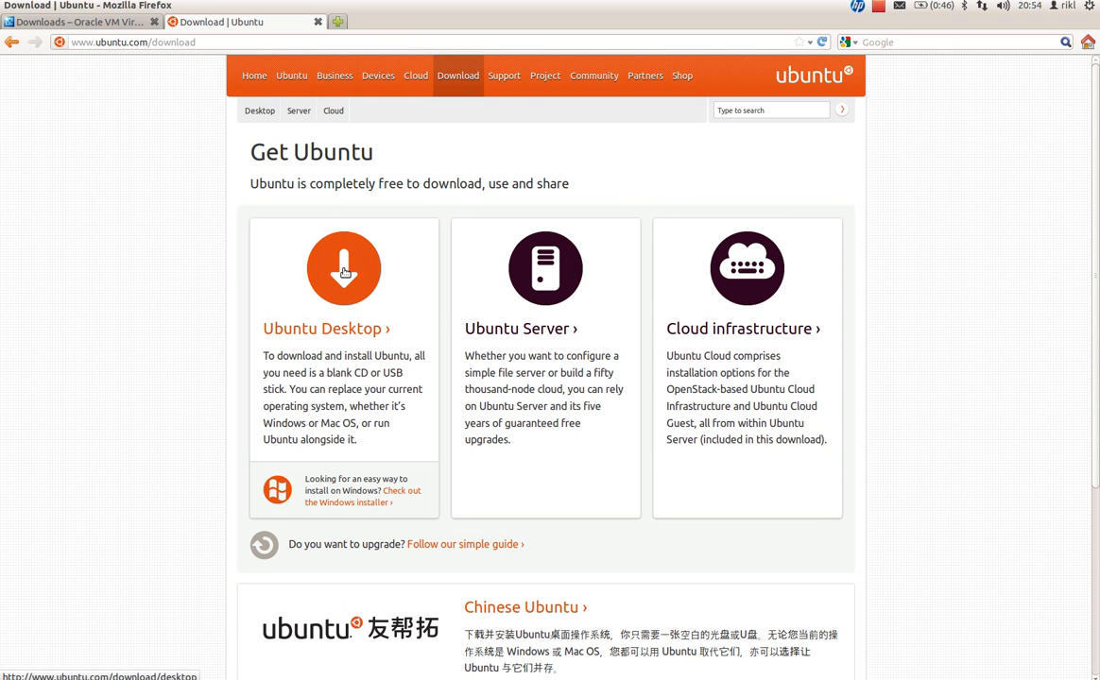
pyautogui.click(344, 272)
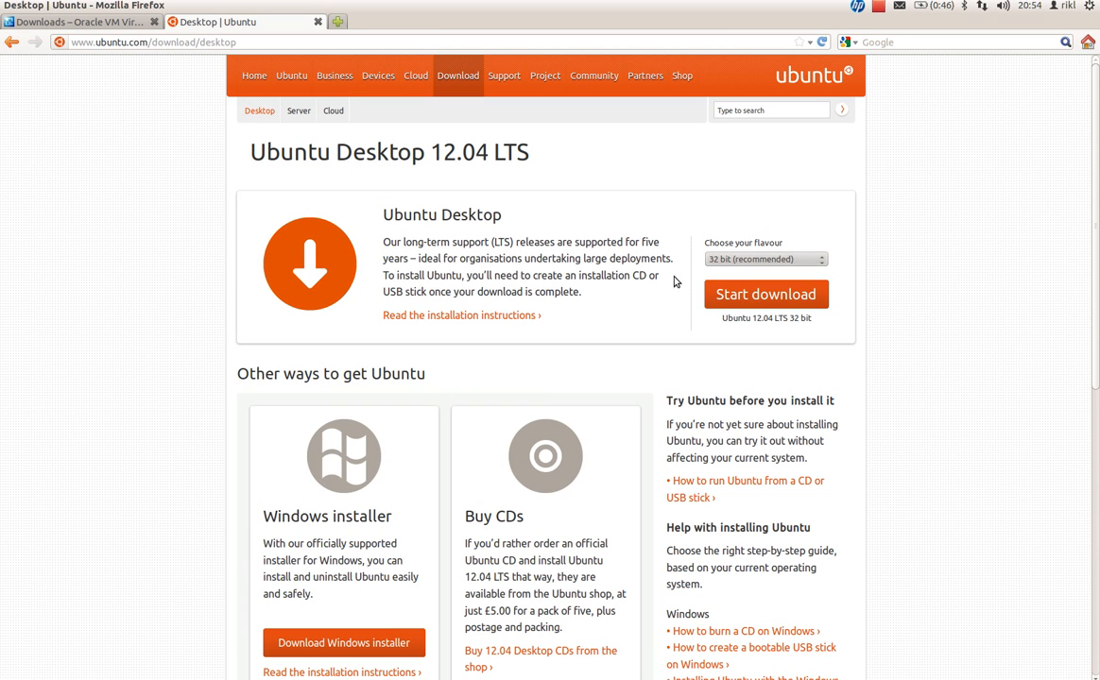
# Examine the flavour choices for the Ubuntu Desktop download and the release version in the page heading.
pyautogui.click(751, 258)
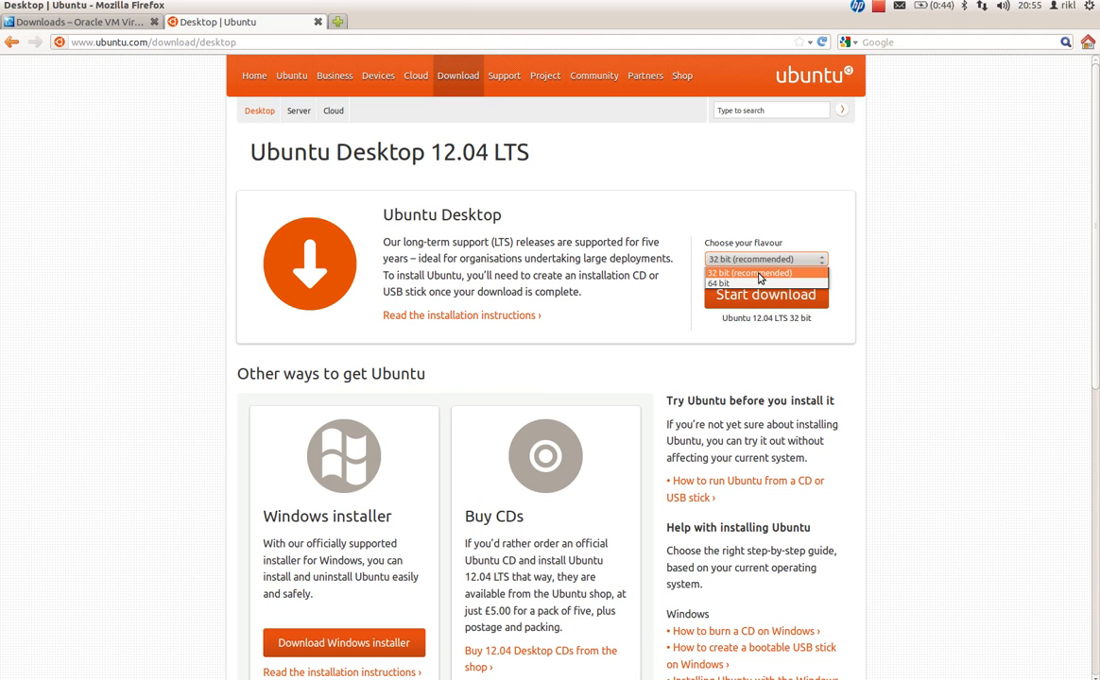
pyautogui.click(812, 258)
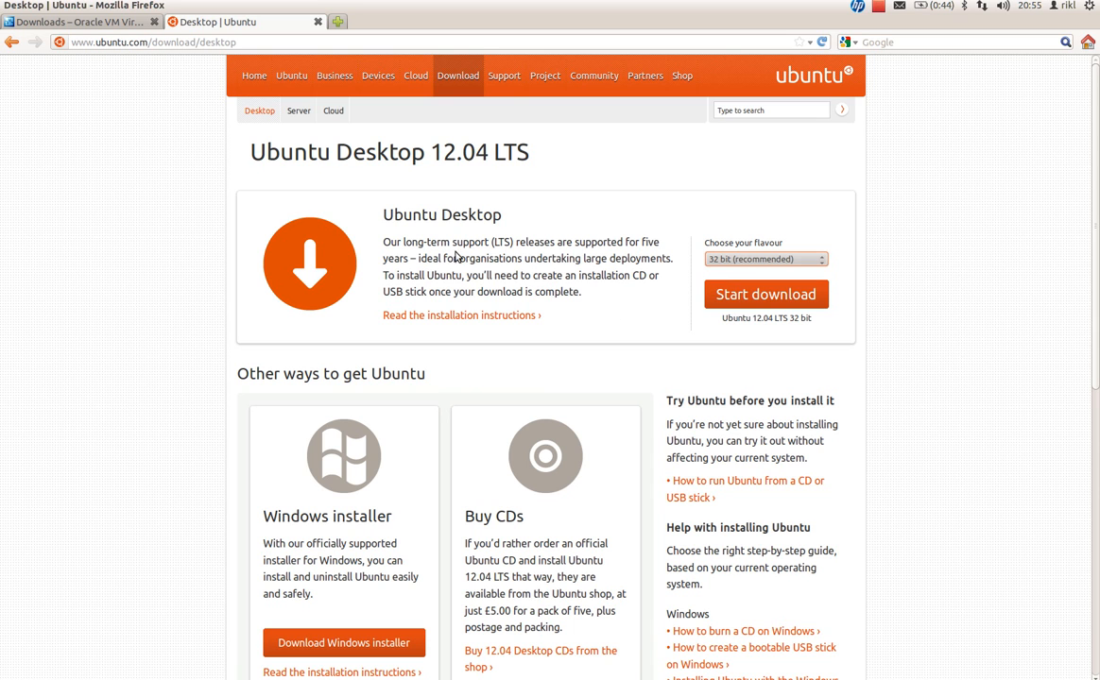
pyautogui.click(143, 223)
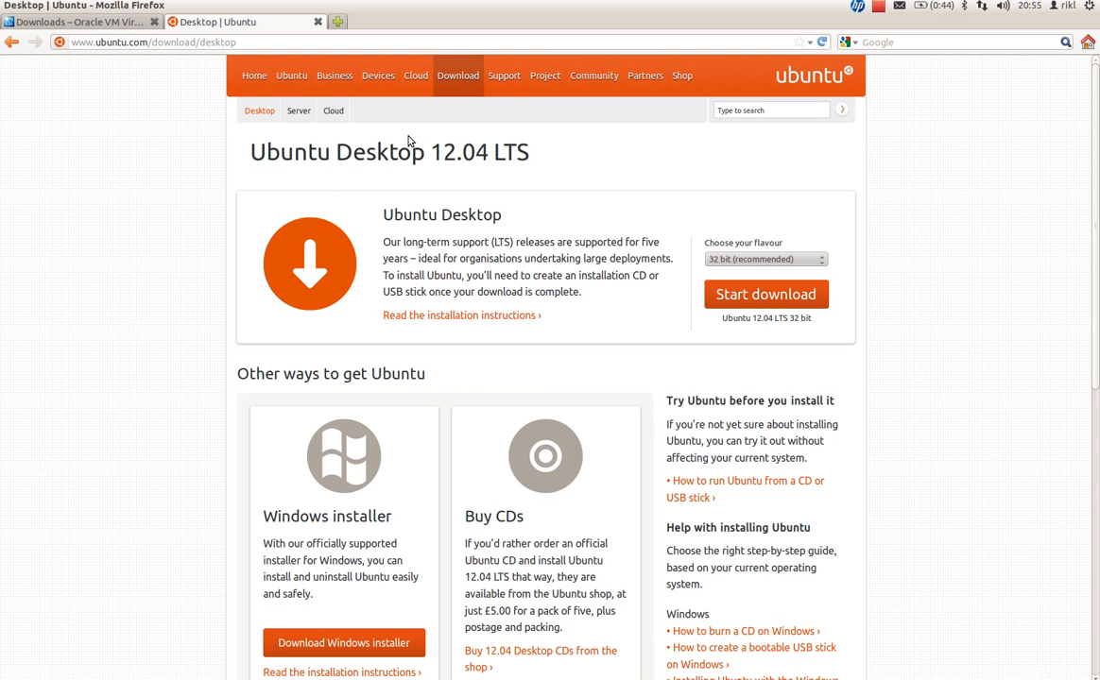
pyautogui.moveTo(527, 156); pyautogui.dragTo(496, 156)
pyautogui.click(496, 156)
# Switch to VirtualBox and start the wizard for a new virtual machine, proceeding to its name and OS type.
pyautogui.moveTo(3, 234)
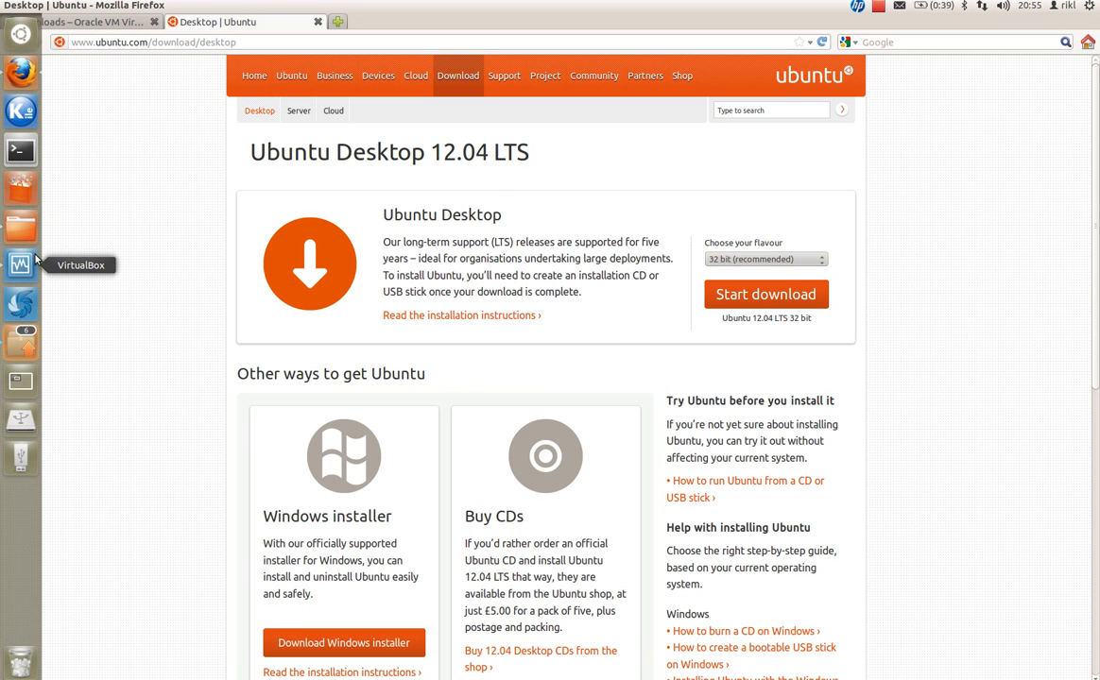
pyautogui.click(32, 259)
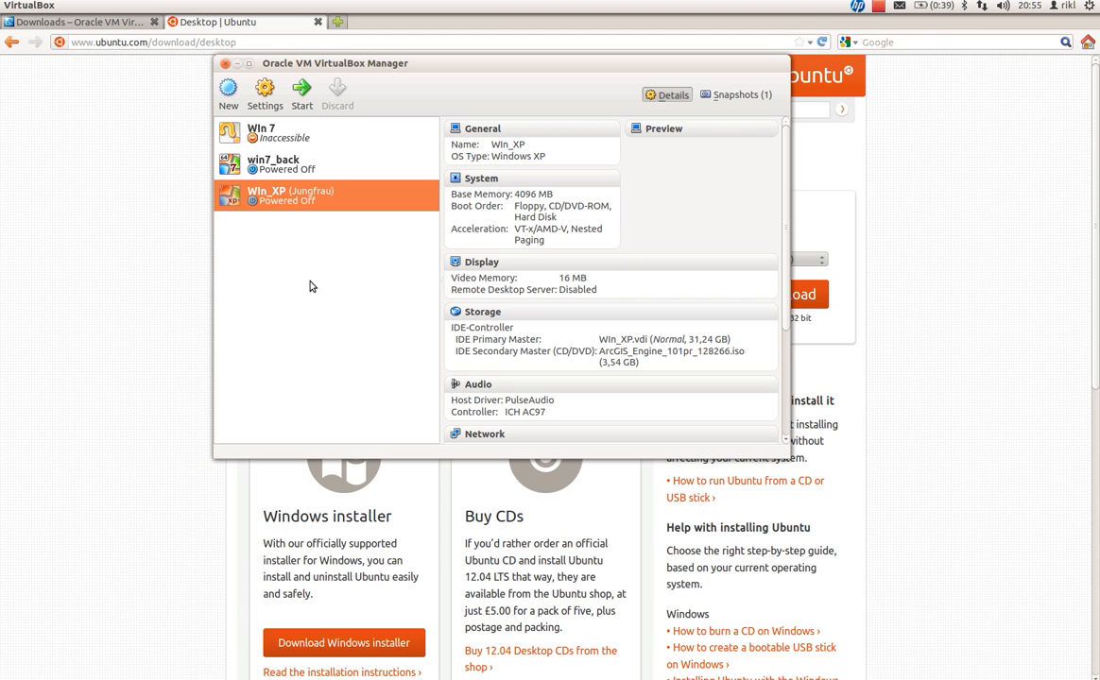
pyautogui.click(231, 93)
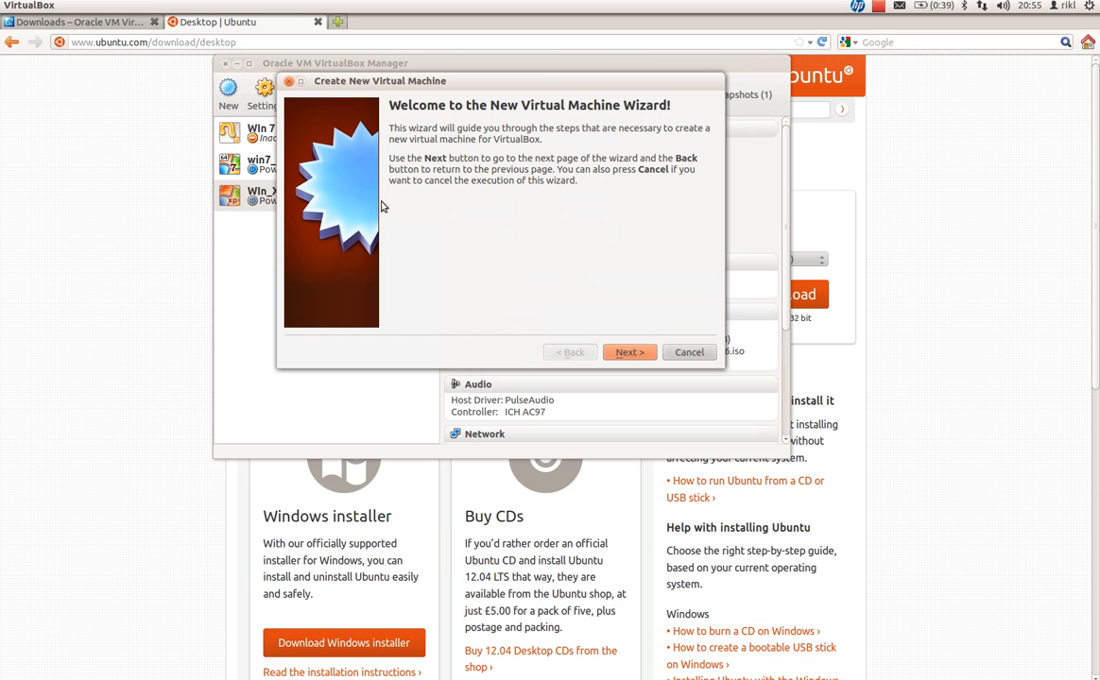
pyautogui.click(629, 352)
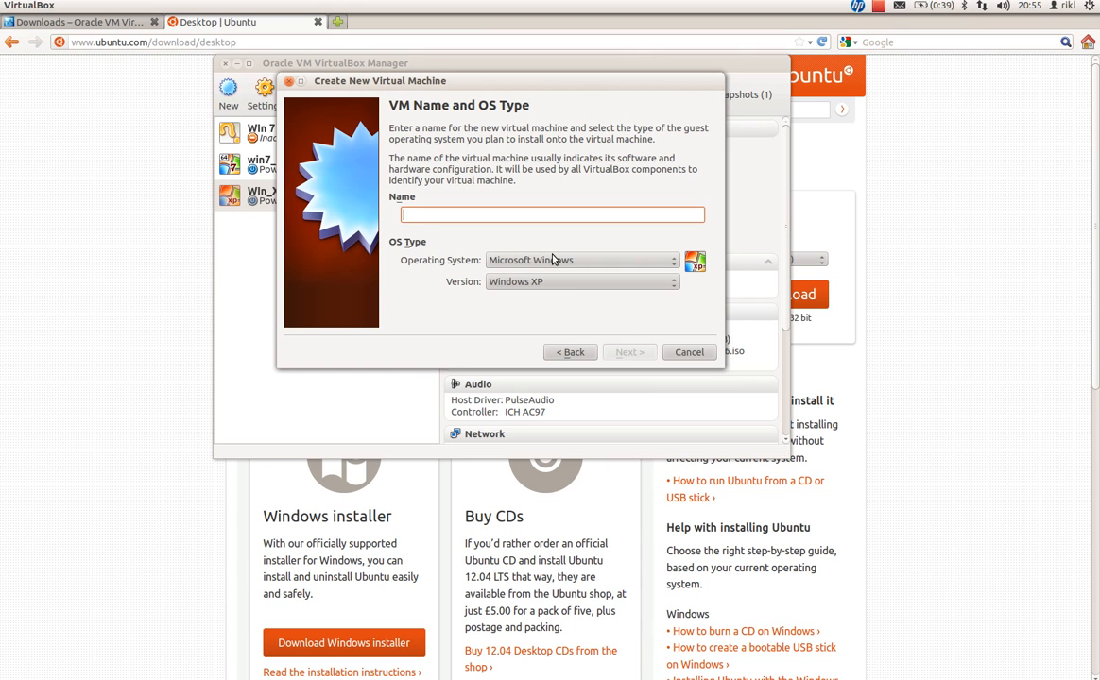
# Try "Ubuntu" and "win" as names for the new virtual machine, clearing each one again.
pyautogui.write('U')
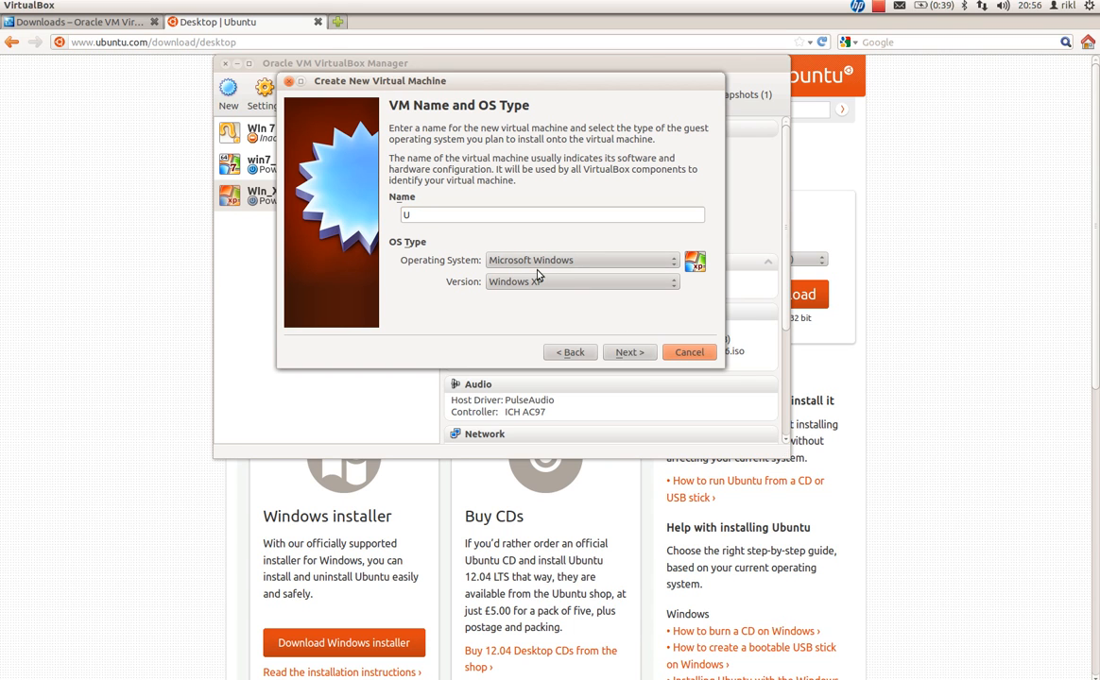
pyautogui.click(510, 221)
pyautogui.write('buntu')
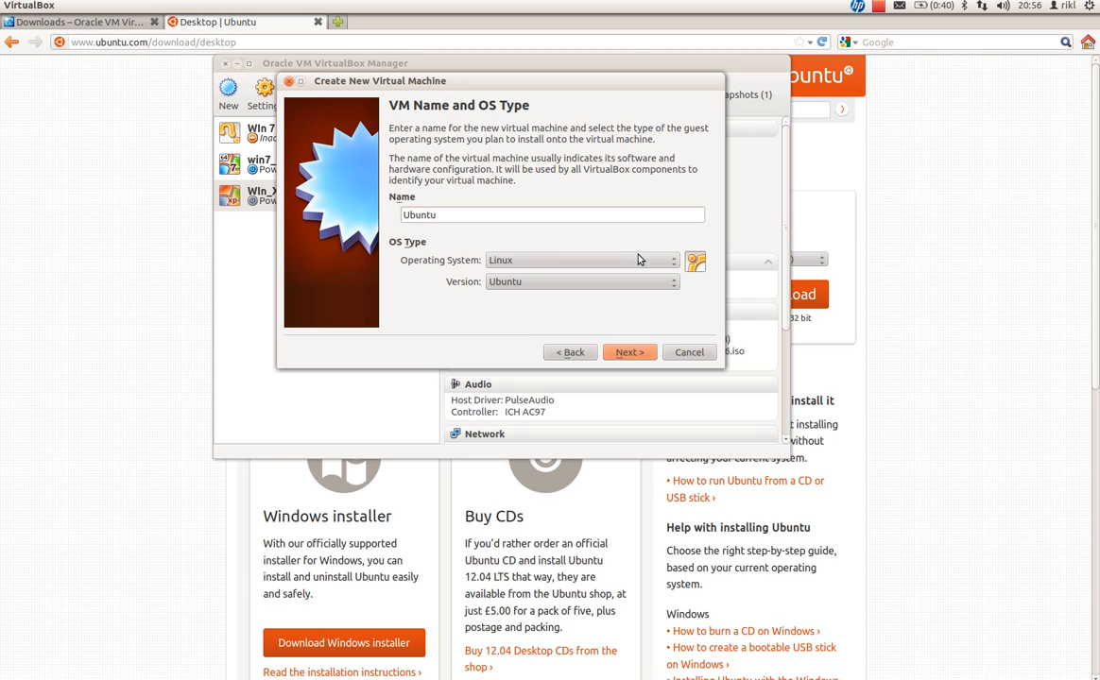
pyautogui.doubleClick(560, 220)
pyautogui.press('BackSpace')
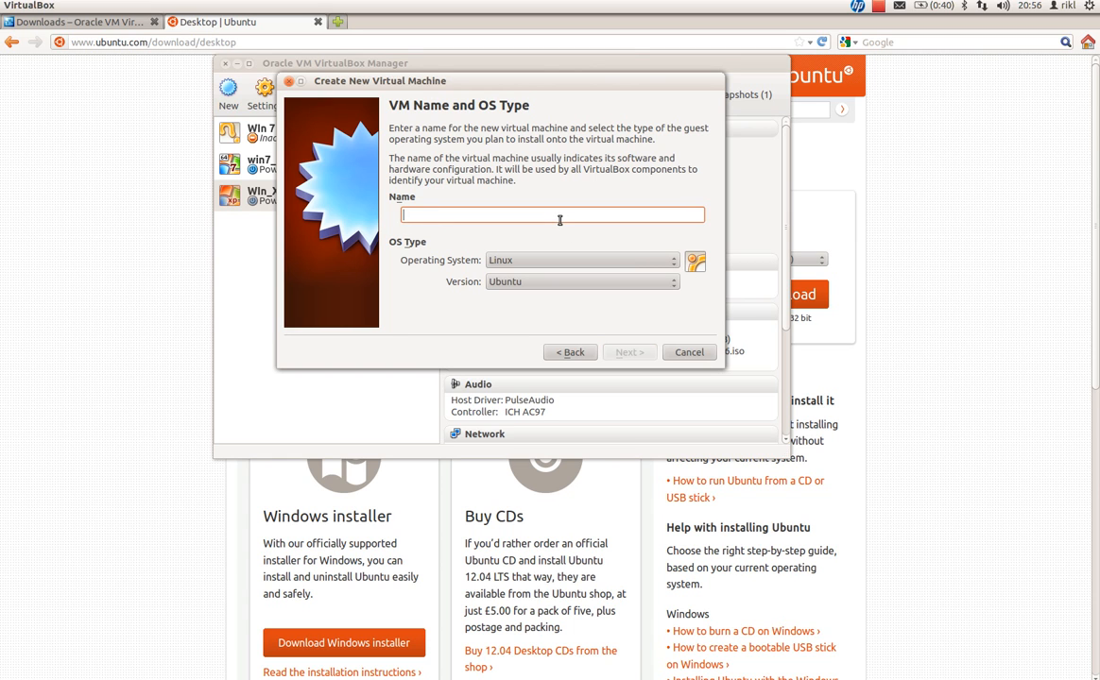
pyautogui.write('win')
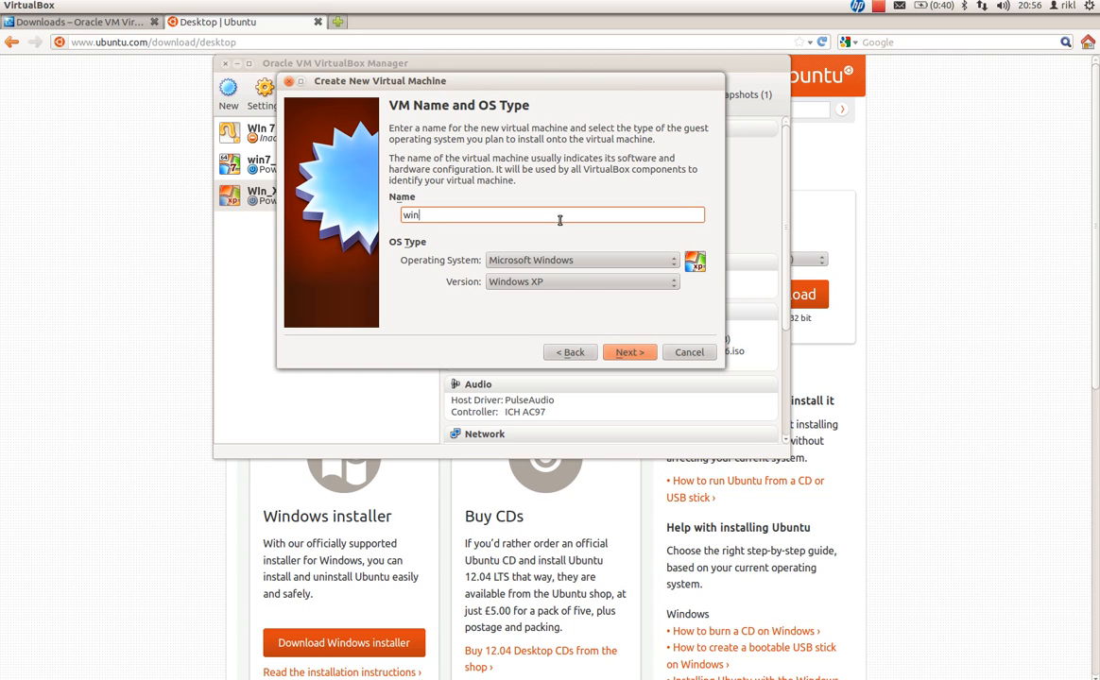
pyautogui.press('BackSpace')
pyautogui.press('BackSpace')
pyautogui.press('BackSpace')
# Name the virtual machine "ubuntu", choose Ubuntu as the version and continue to the memory settings.
pyautogui.write('ubuntu')
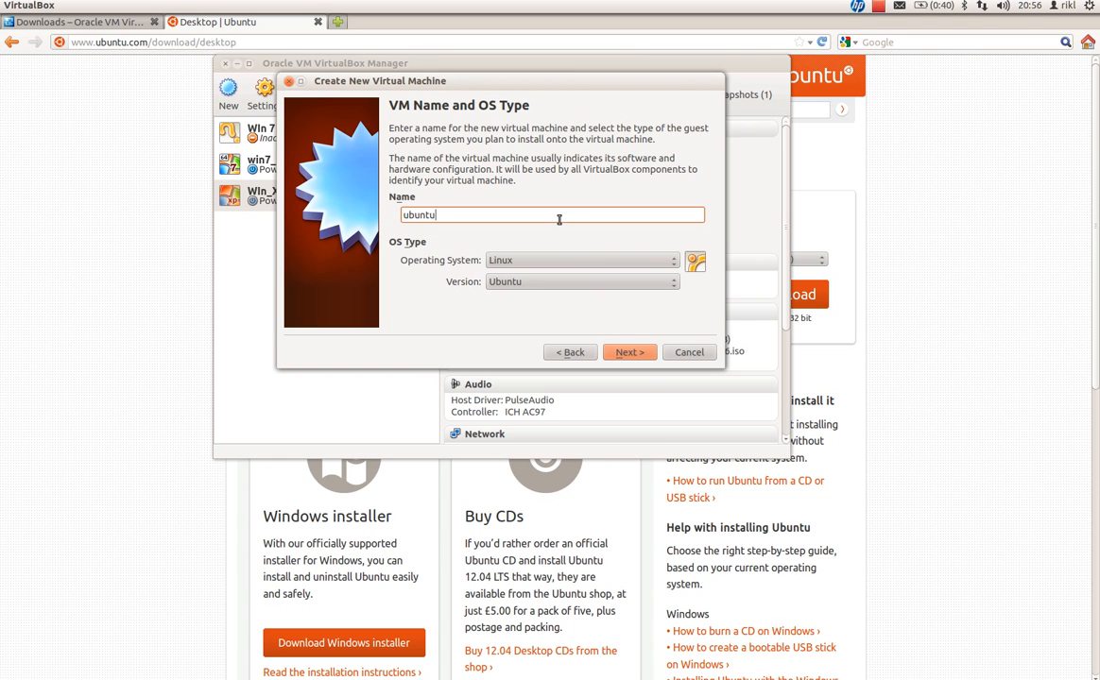
pyautogui.click(544, 281)
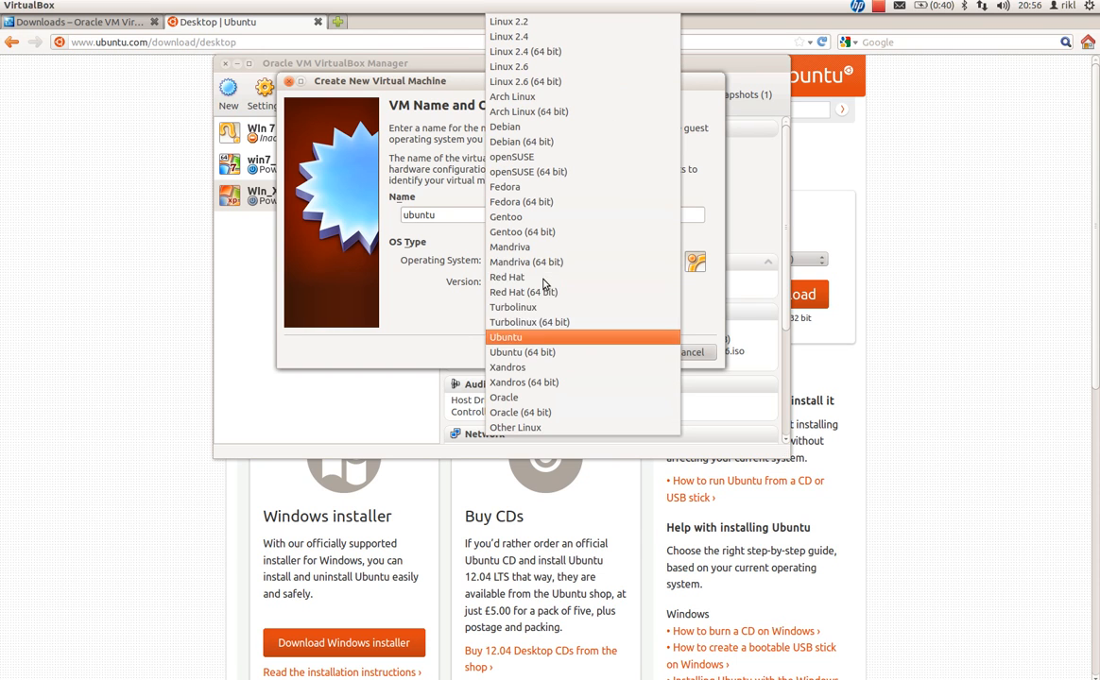
pyautogui.click(542, 338)
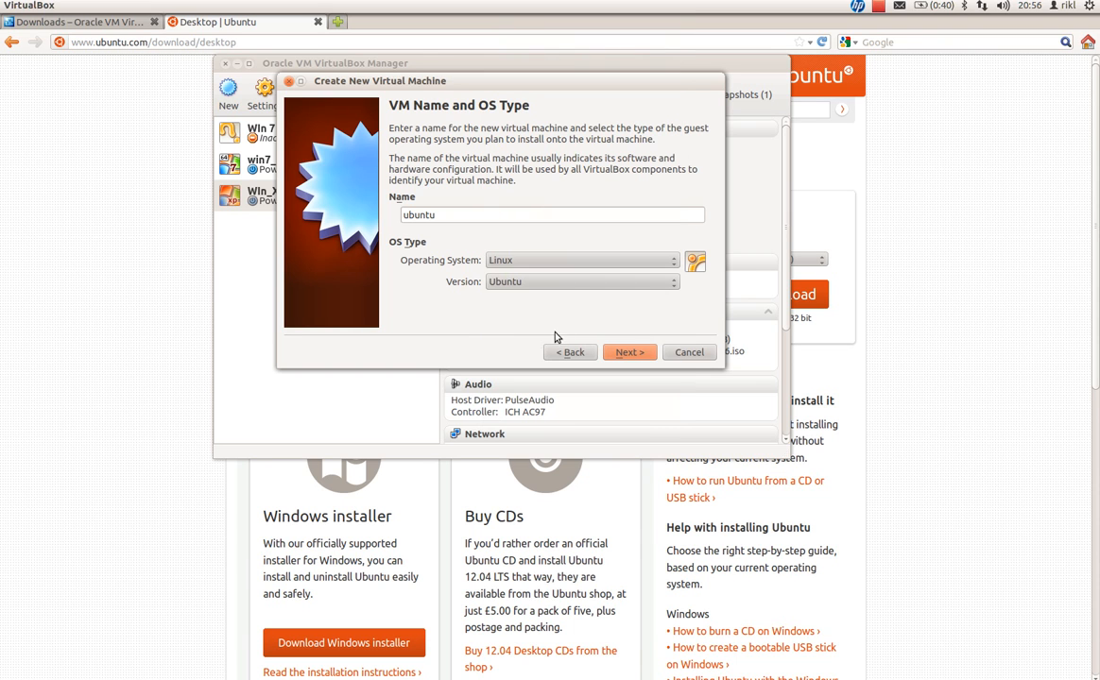
pyautogui.click(626, 354)
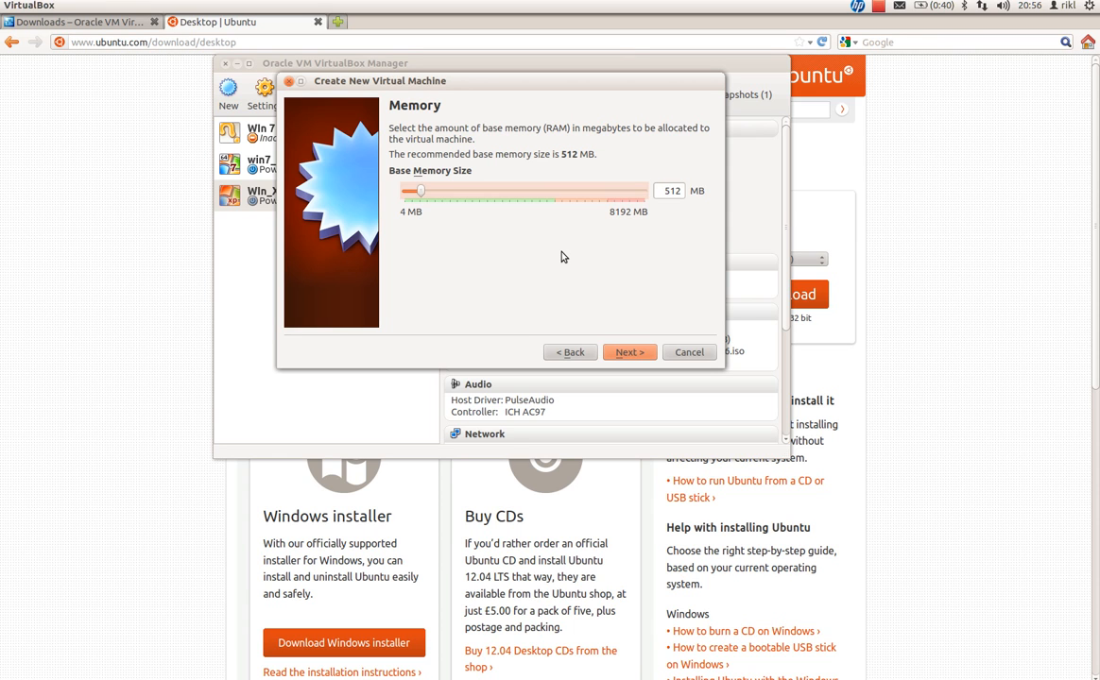
# Raise the virtual machine's base memory size to 4030 MB using the slider.
pyautogui.moveTo(421, 191); pyautogui.dragTo(426, 191)
pyautogui.click(508, 192)
pyautogui.click(517, 191)
pyautogui.click(517, 191)
pyautogui.click(517, 191)
pyautogui.click(516, 191)
pyautogui.click(517, 191)
pyautogui.click(520, 191)
pyautogui.click(520, 191)
pyautogui.click(527, 192)
pyautogui.click(538, 192)
pyautogui.click(538, 192)
pyautogui.click(544, 194)
pyautogui.click(544, 194)
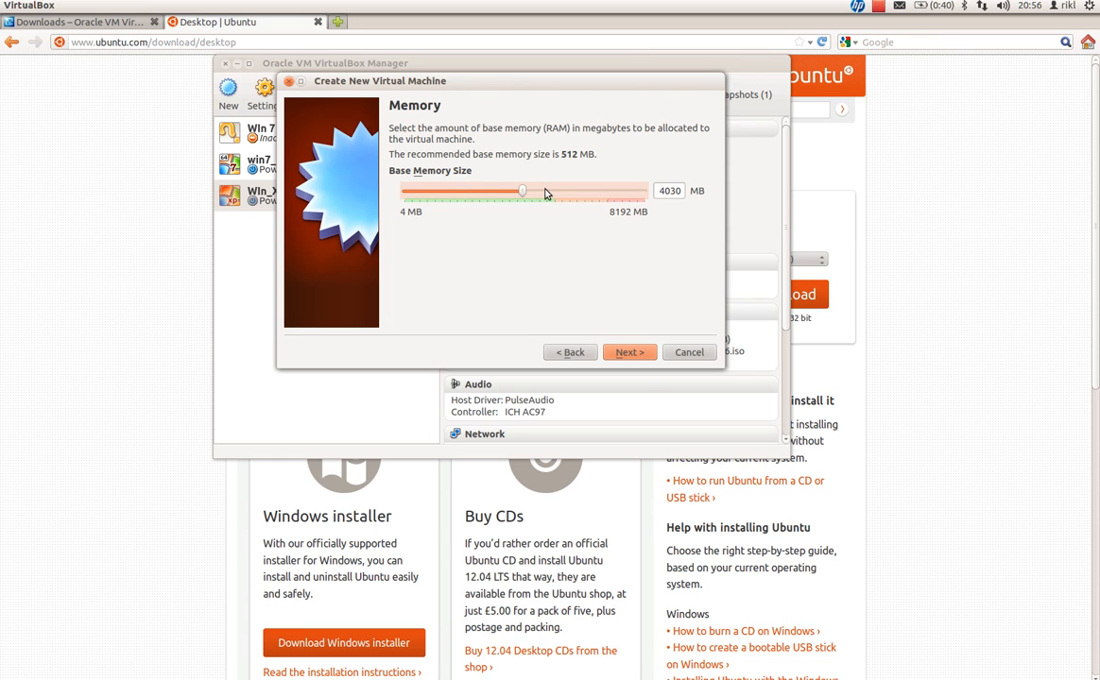
# Set the base memory size to 4096 MB and continue to the virtual hard disk settings.
pyautogui.doubleClick(680, 190)
pyautogui.write('40')
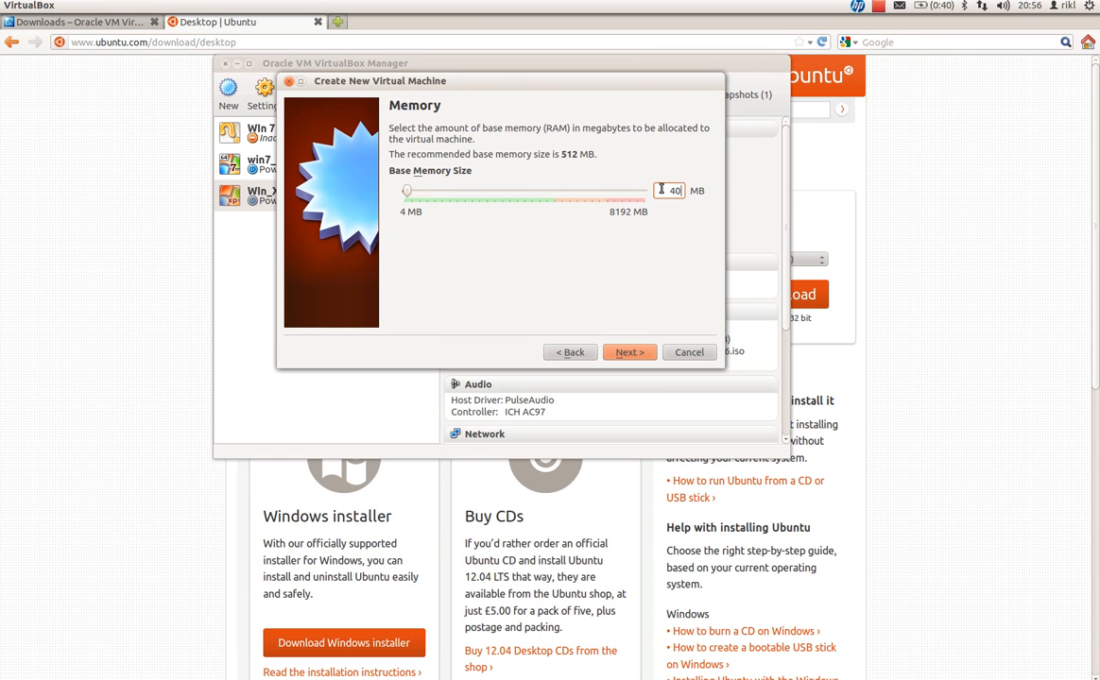
pyautogui.write('96')
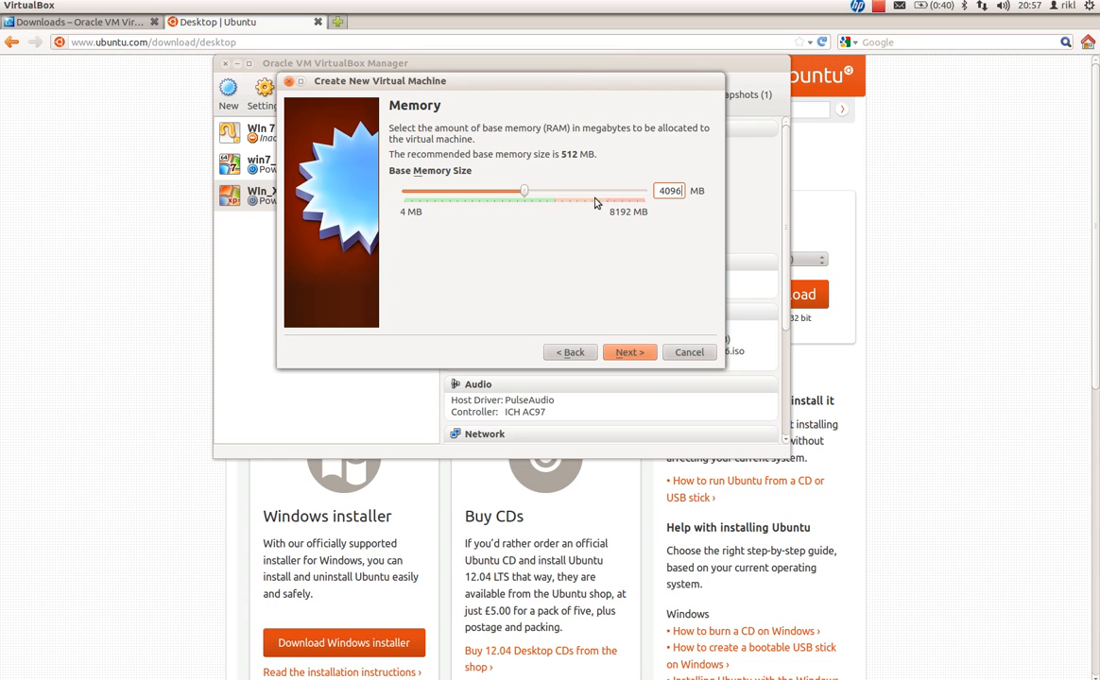
pyautogui.click(629, 352)
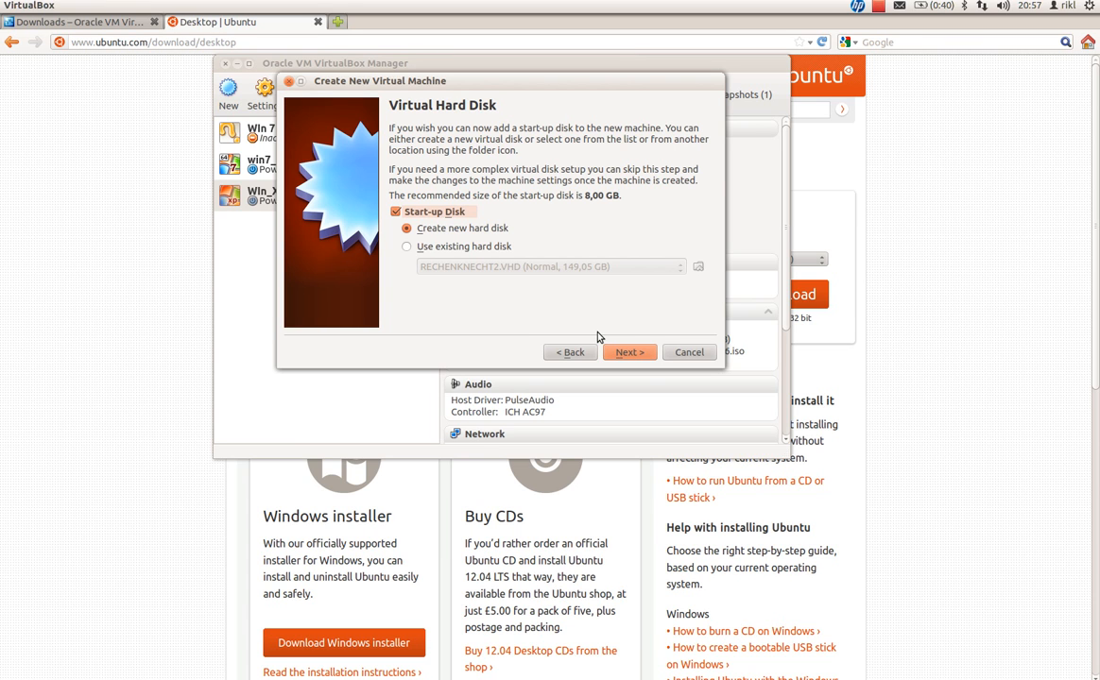
# Create a new start-up hard disk of type VDI (VirtualBox Disk Image) with dynamically allocated storage.
pyautogui.click(635, 355)
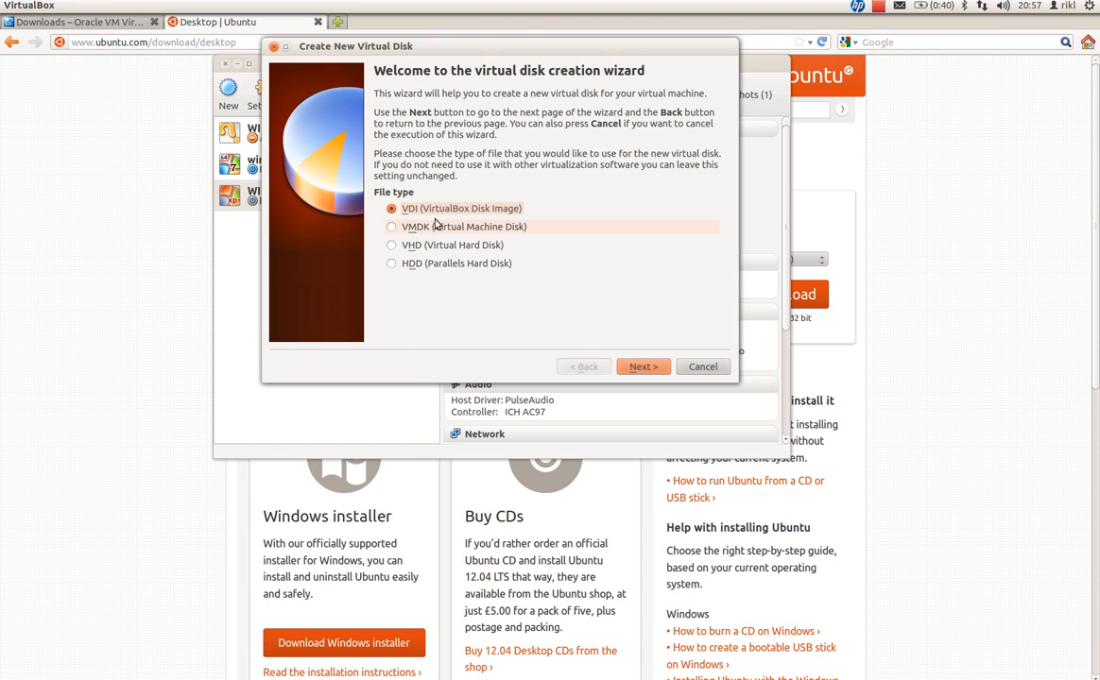
pyautogui.click(663, 372)
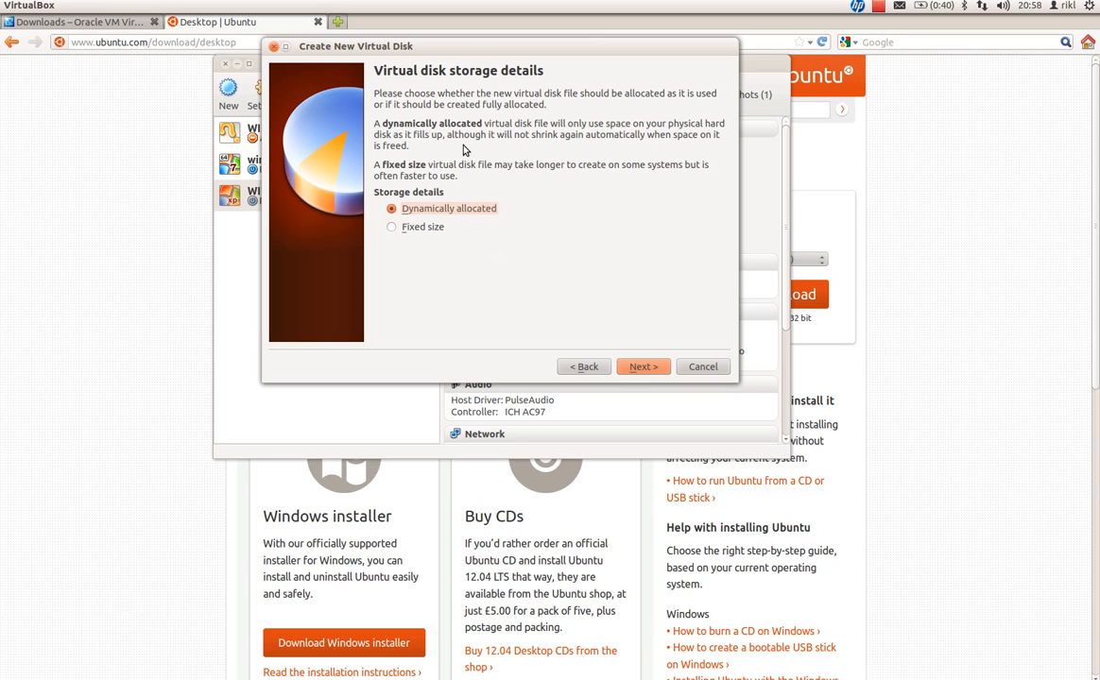
pyautogui.click(650, 368)
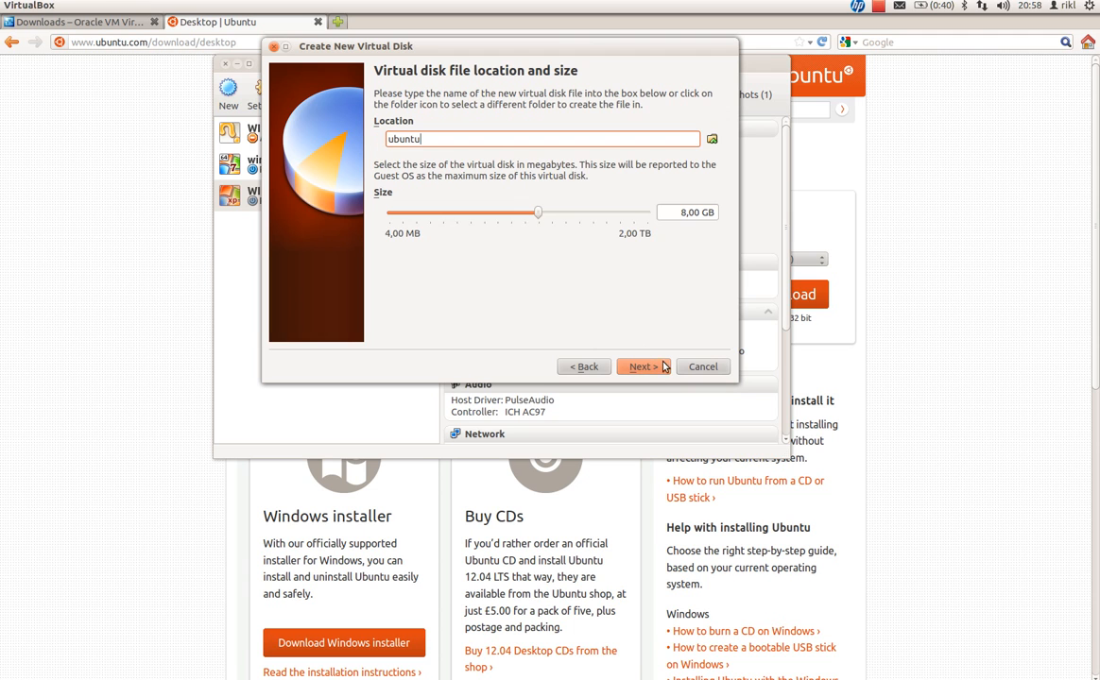
# Set the virtual disk file's location to ubuntu.vdi in the media/back folder.
pyautogui.click(711, 139)
pyautogui.moveTo(429, 14); pyautogui.dragTo(498, 216)
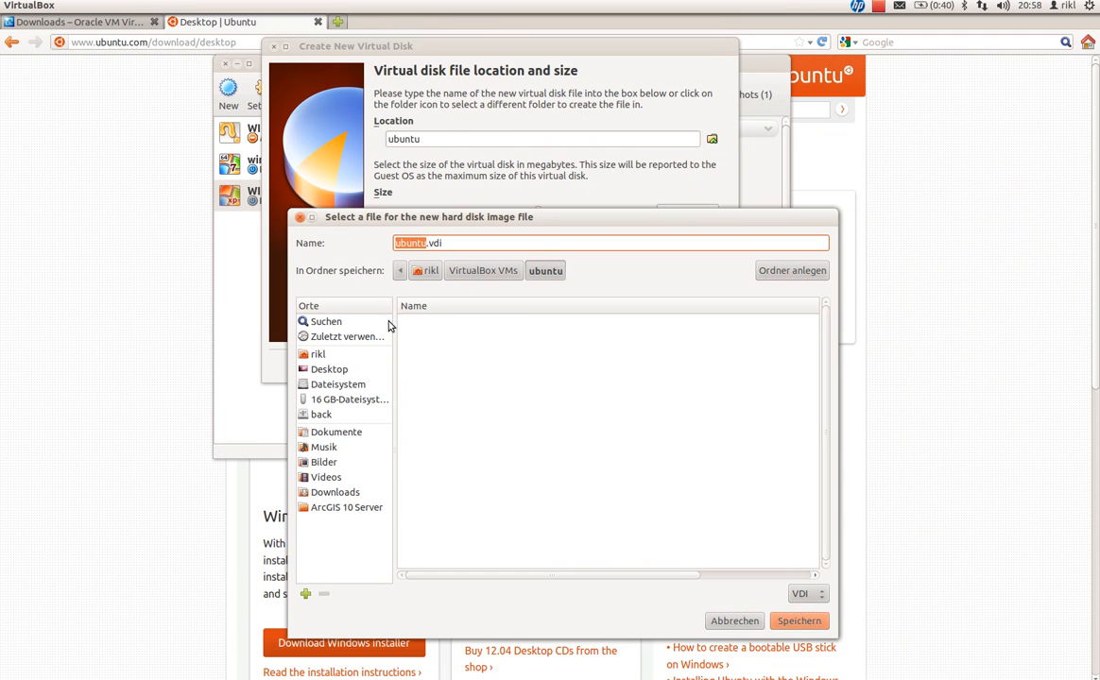
pyautogui.click(316, 414)
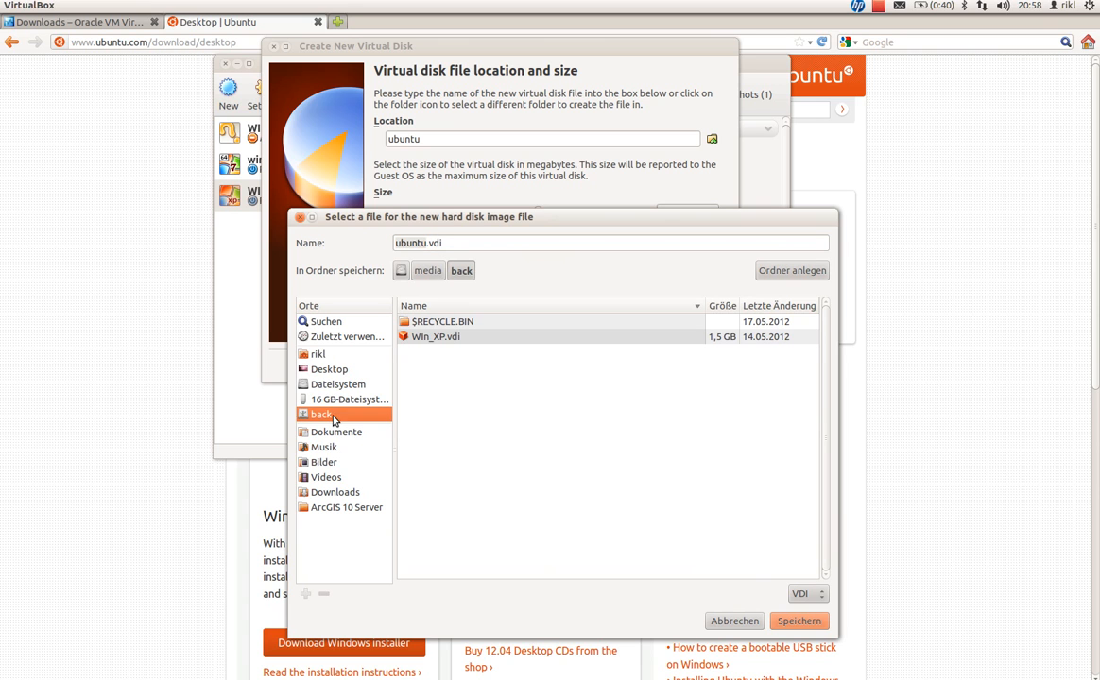
pyautogui.click(490, 393)
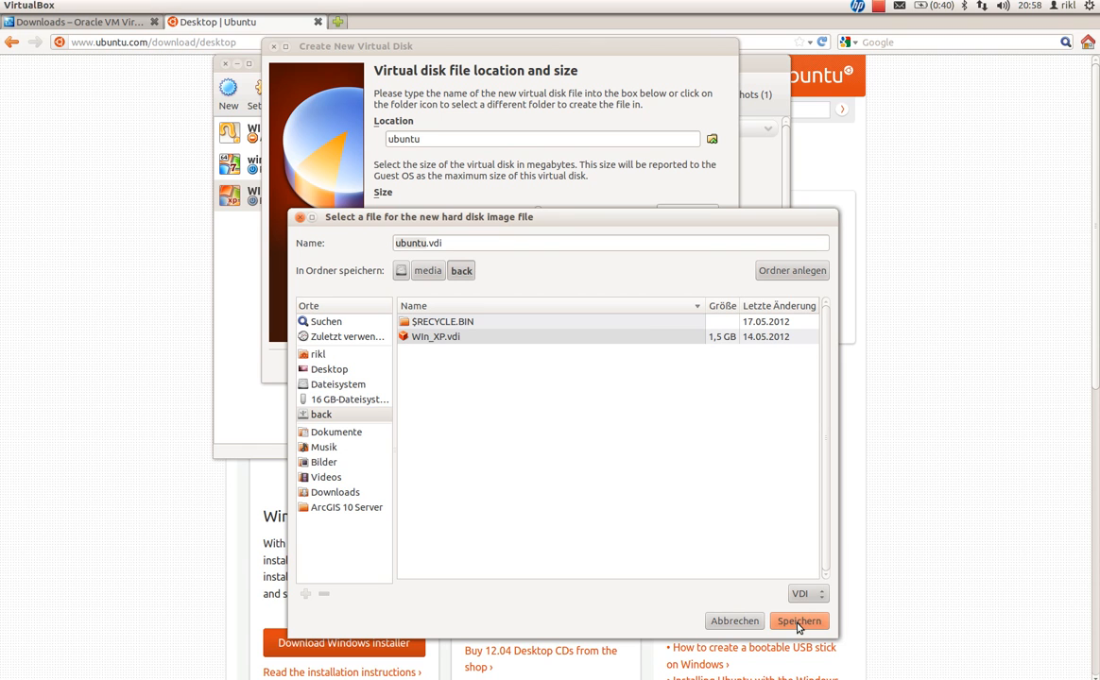
pyautogui.click(799, 621)
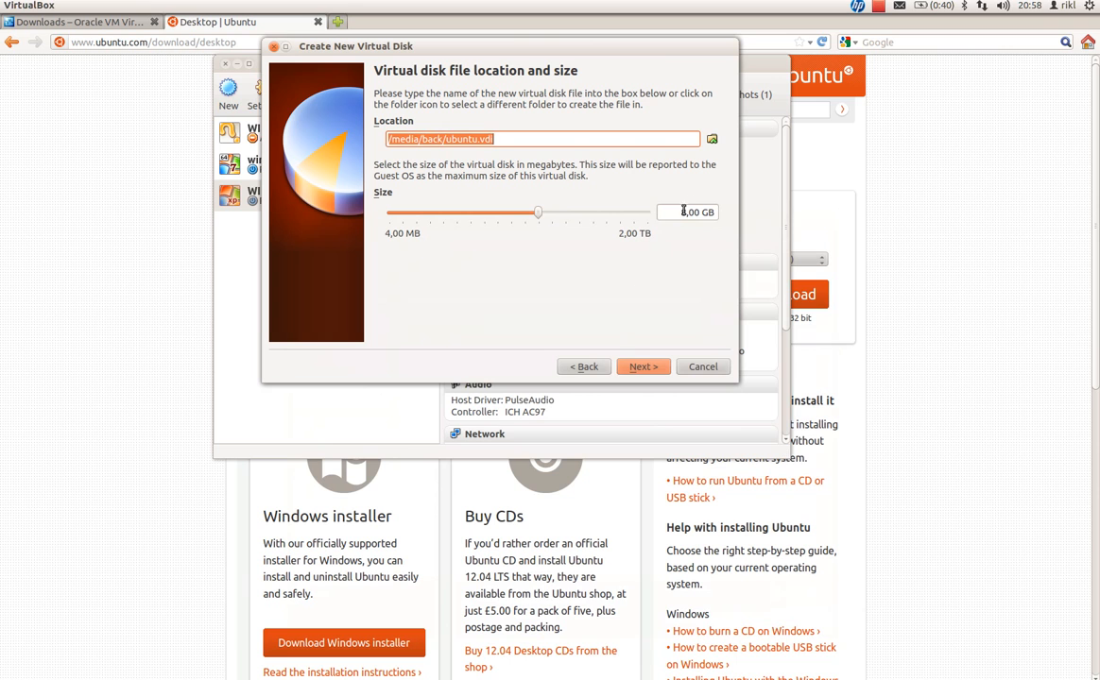
# Set the virtual disk size to 16 GB and continue to the disk summary.
pyautogui.click(683, 213)
pyautogui.press('BackSpace')
pyautogui.write('16')
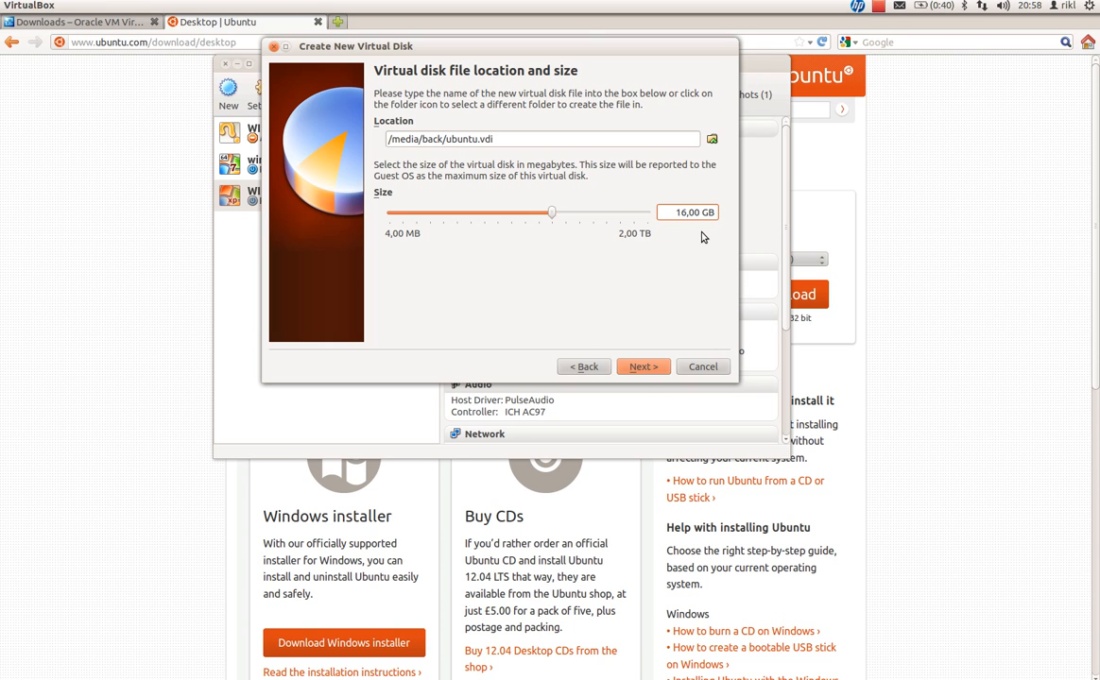
pyautogui.click(649, 370)
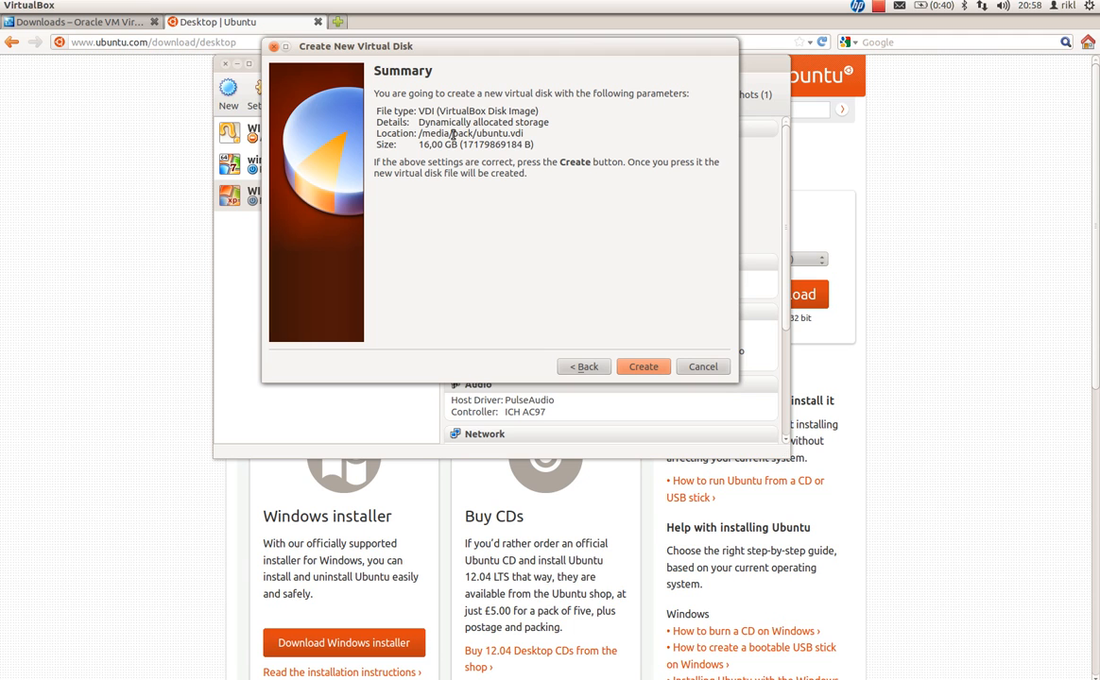
# Review the disk's file type in the summary, then create the virtual disk and the ubuntu virtual machine.
pyautogui.moveTo(437, 110); pyautogui.dragTo(539, 112)
pyautogui.click(540, 115)
pyautogui.click(659, 368)
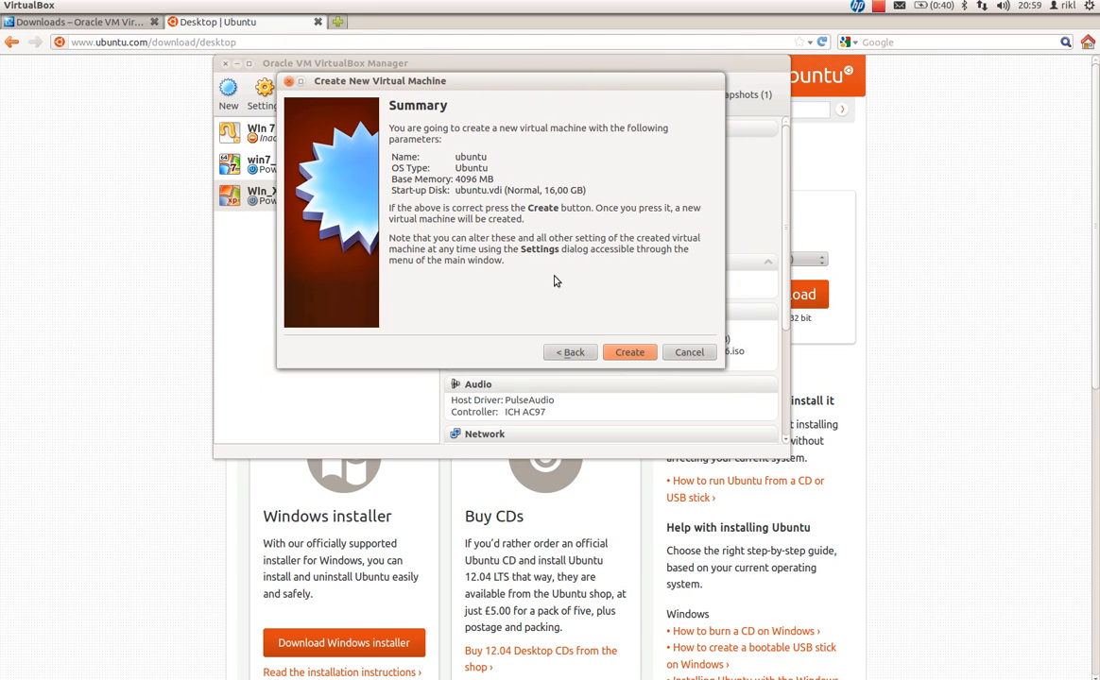
pyautogui.click(637, 357)
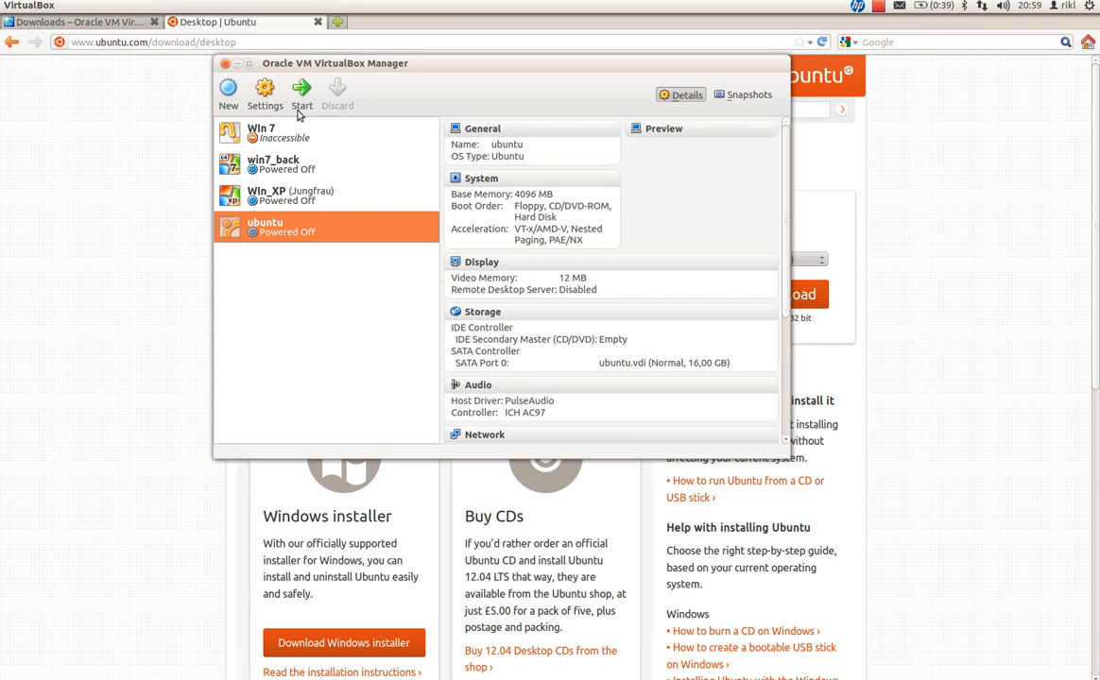
# Open the ubuntu machine's settings, review the general options, and enable Network in the system boot order.
pyautogui.click(267, 94)
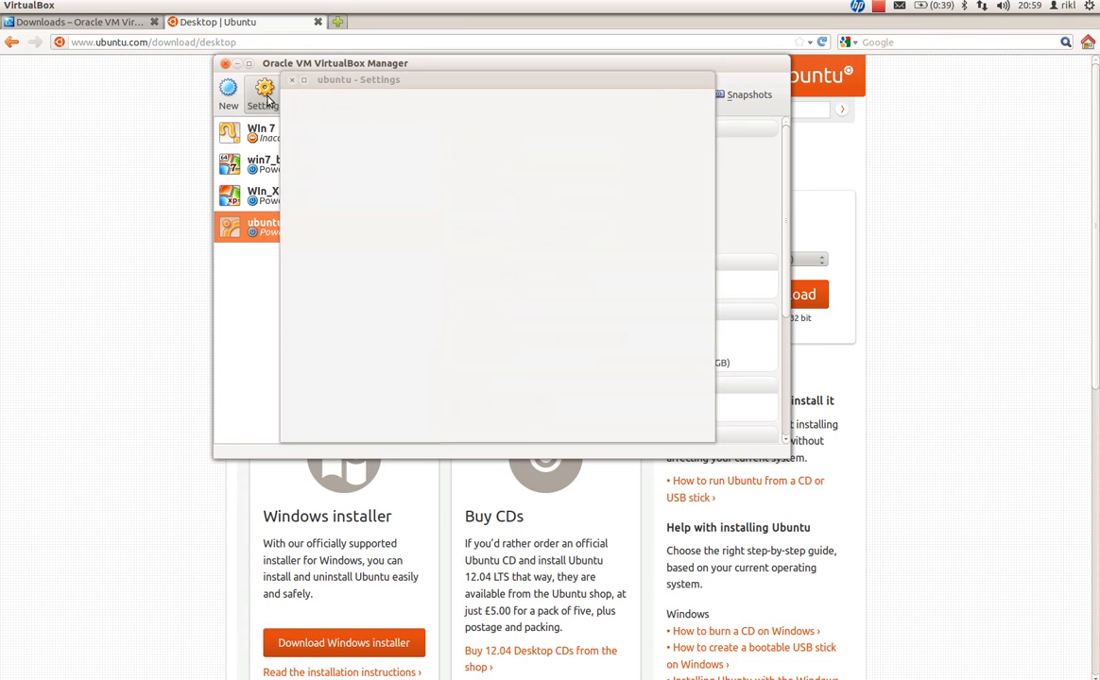
pyautogui.moveTo(383, 77); pyautogui.dragTo(519, 85)
pyautogui.click(541, 140)
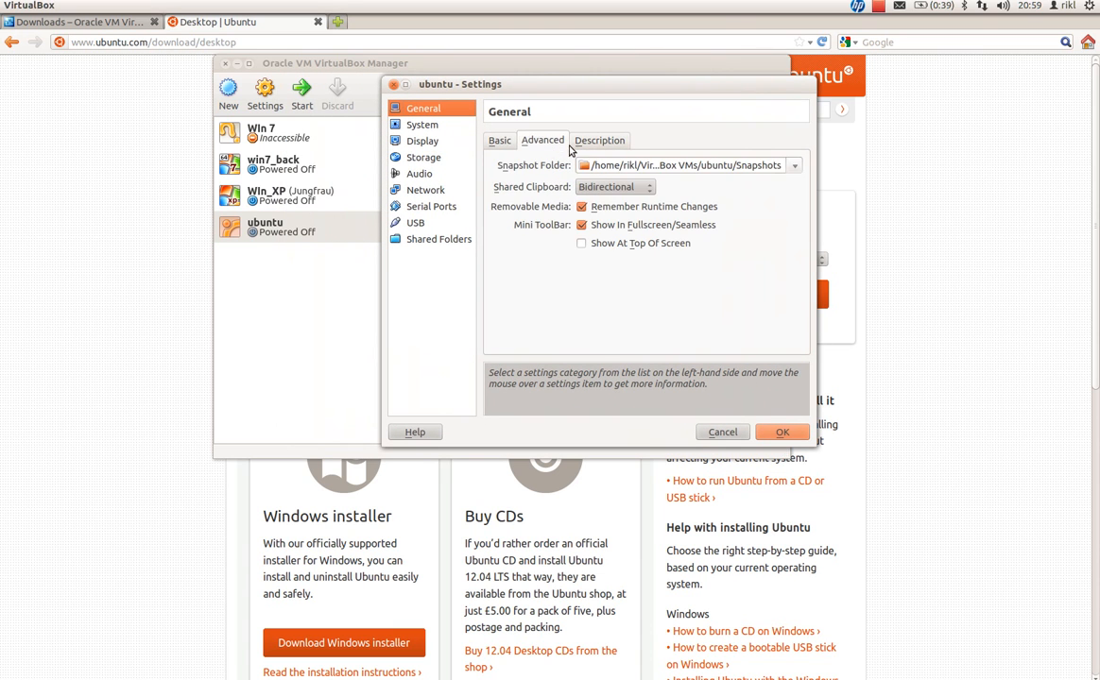
pyautogui.click(593, 147)
pyautogui.click(499, 140)
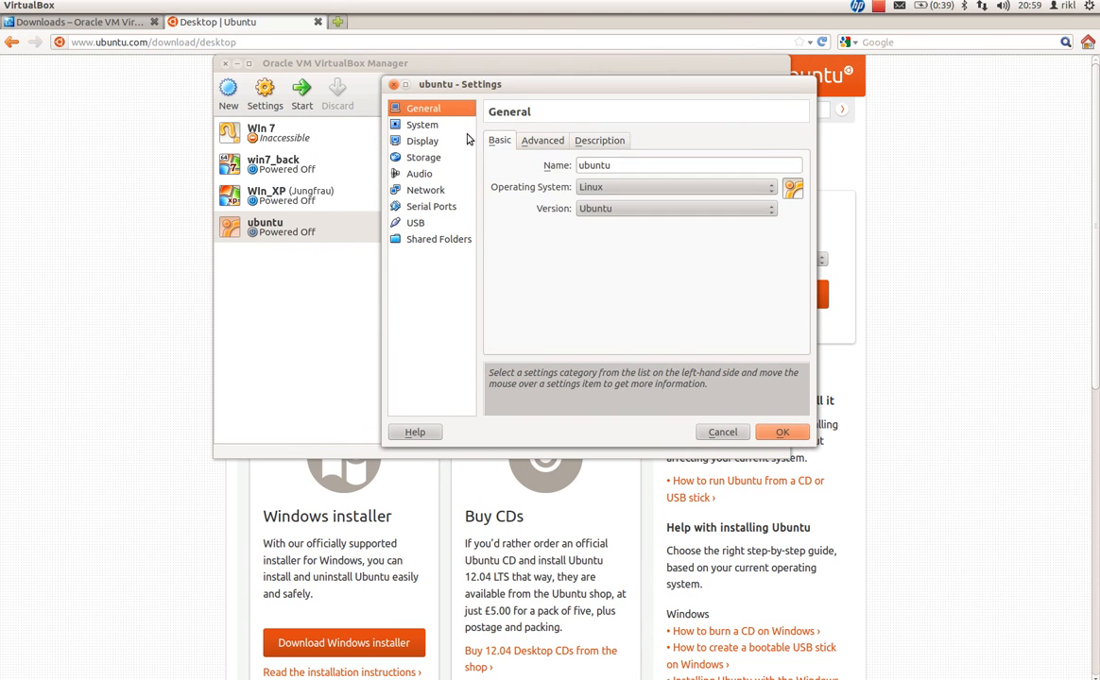
pyautogui.click(416, 125)
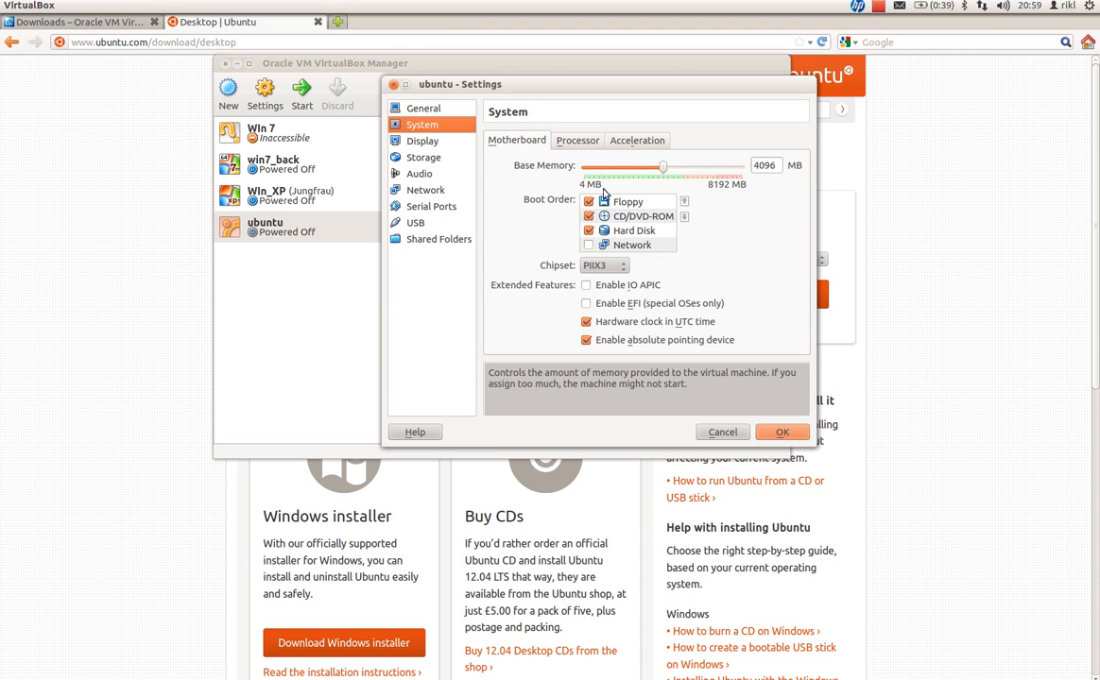
pyautogui.click(589, 246)
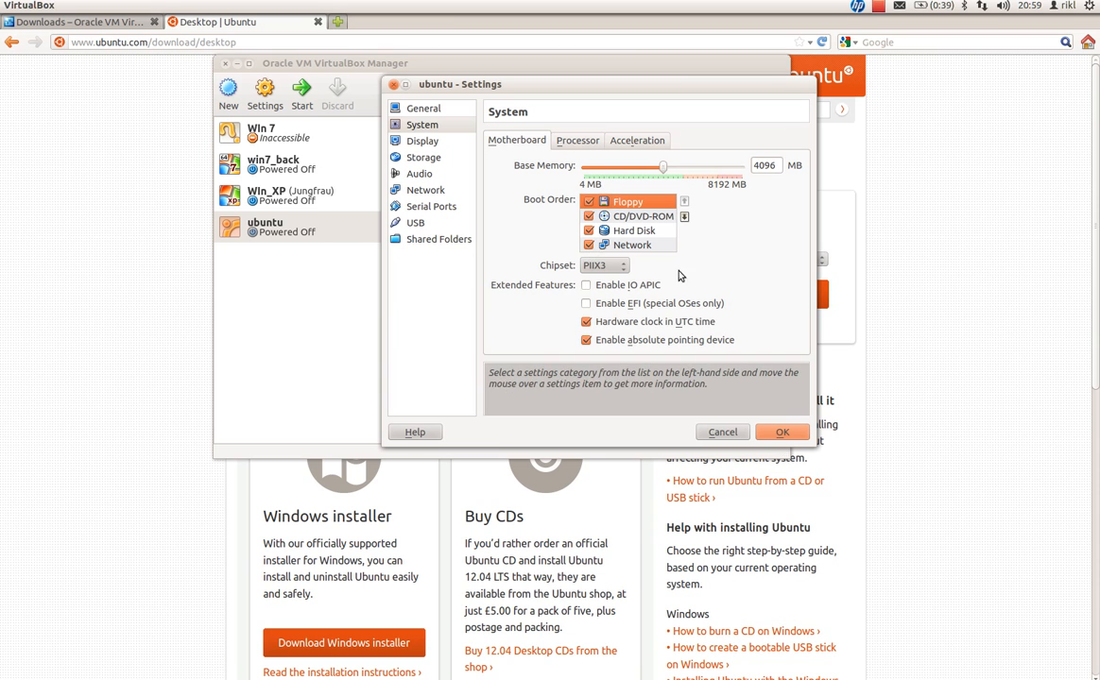
# Review the processor and acceleration settings and increase the virtual machine's video memory in the display settings.
pyautogui.click(571, 141)
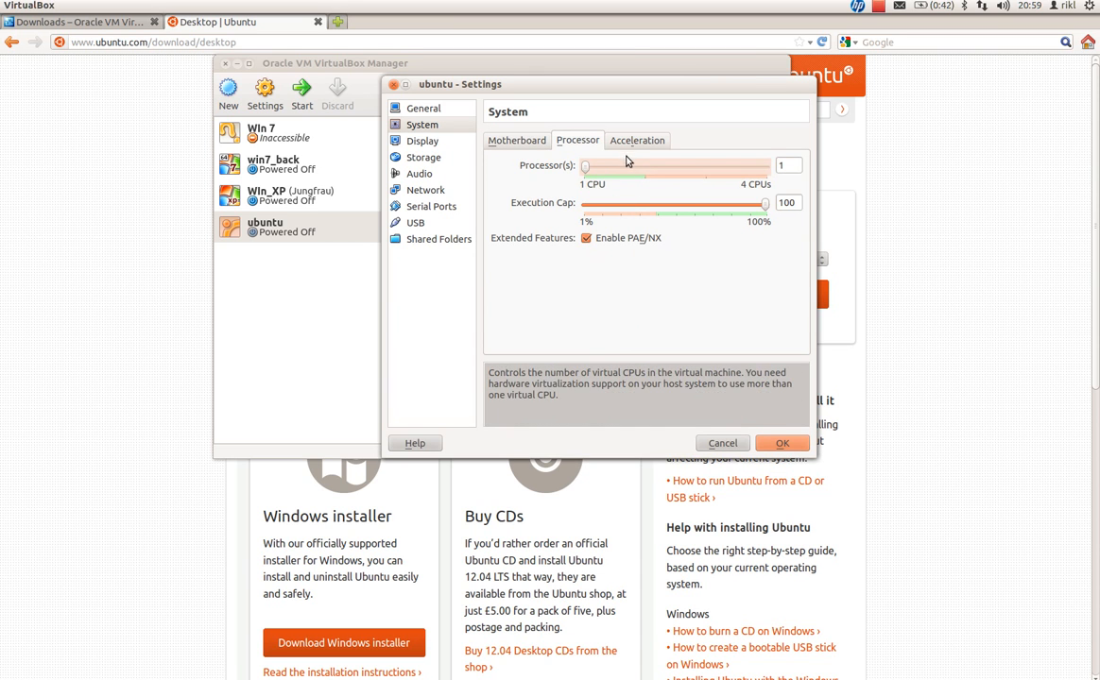
pyautogui.click(620, 144)
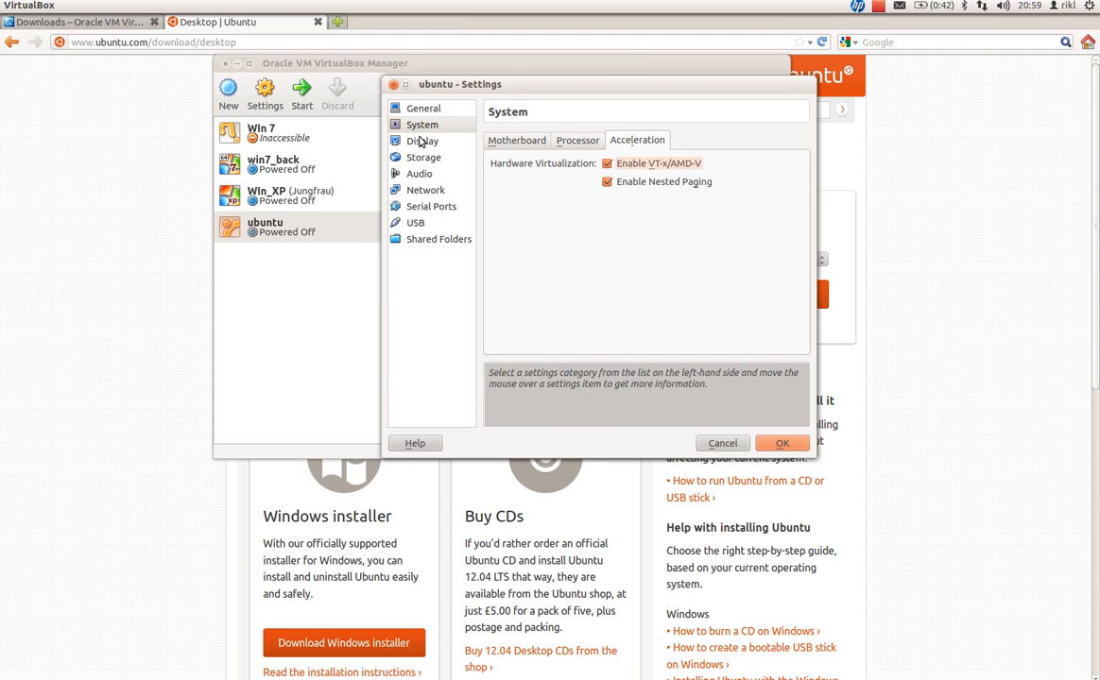
pyautogui.click(421, 144)
pyautogui.click(657, 168)
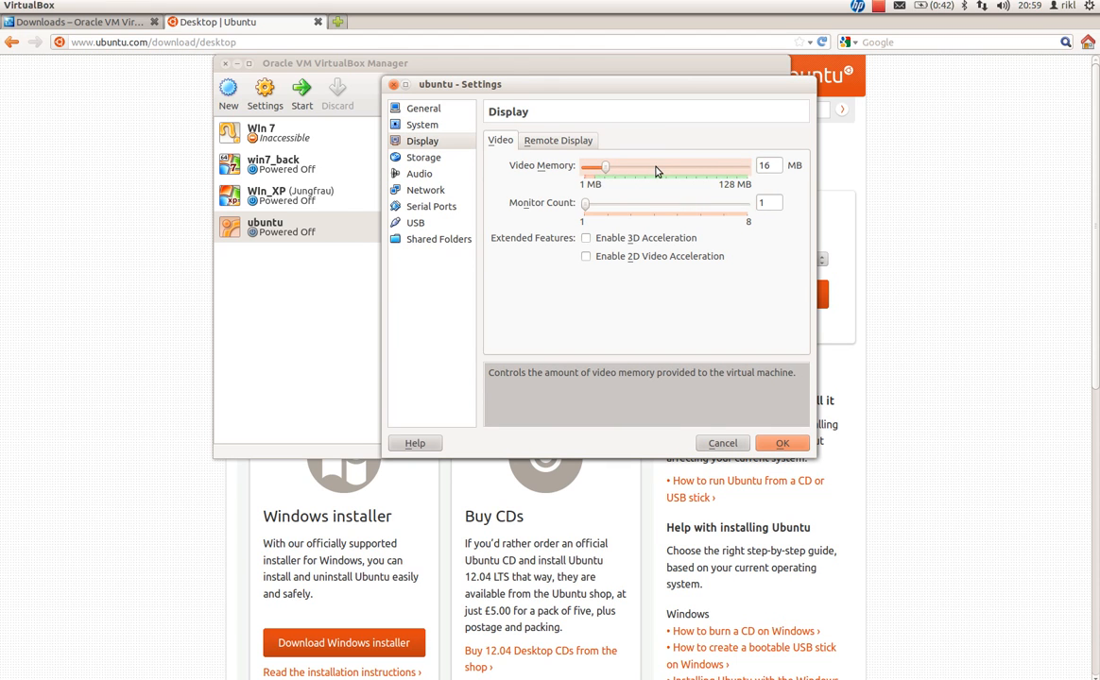
pyautogui.click(658, 168)
pyautogui.click(657, 168)
pyautogui.click(657, 168)
pyautogui.click(657, 168)
pyautogui.click(622, 169)
# Add a CD/DVD drive with ubuntu-12.04-desktop-i386.iso from the Desktop folder to the IDE Controller and save the settings.
pyautogui.click(415, 158)
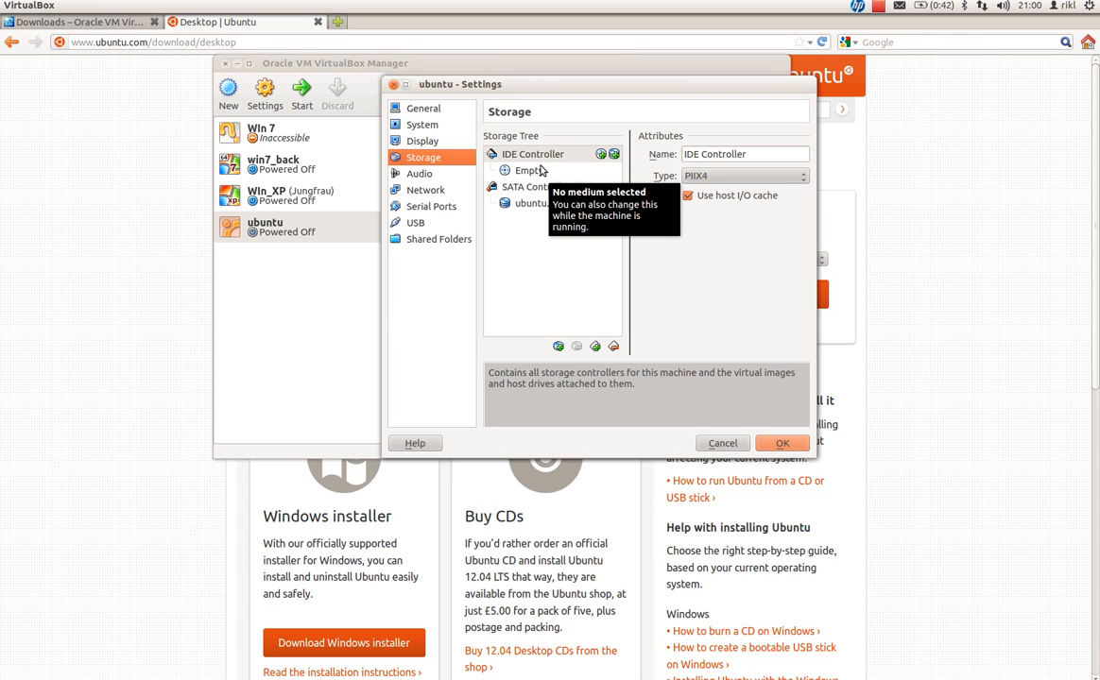
pyautogui.click(603, 155)
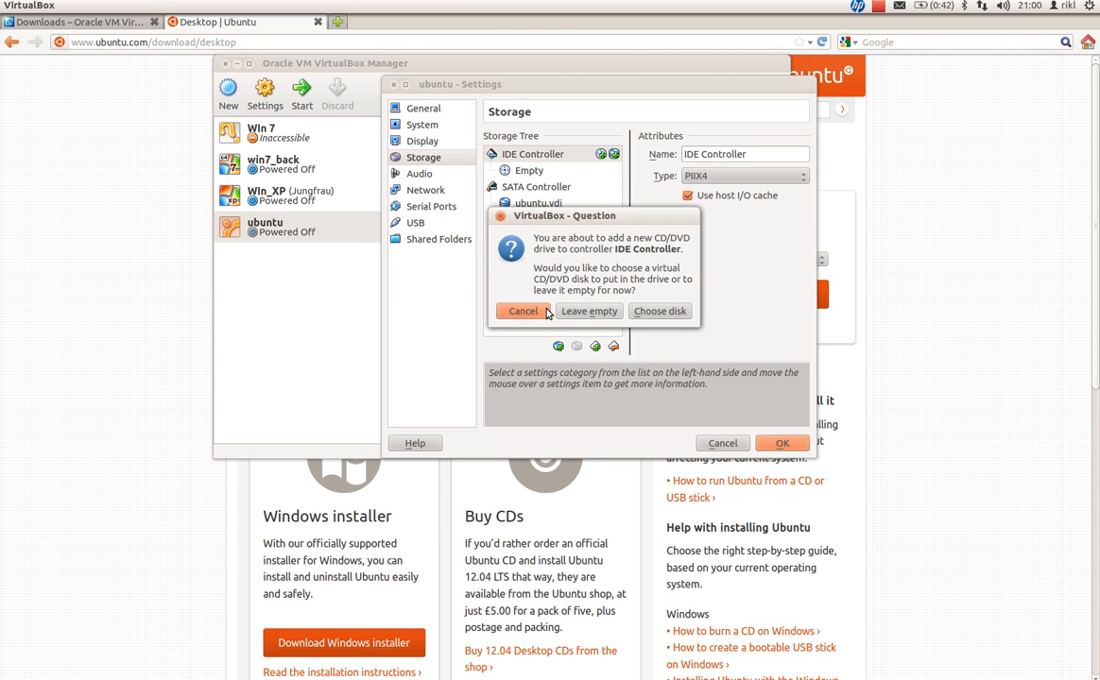
pyautogui.click(660, 311)
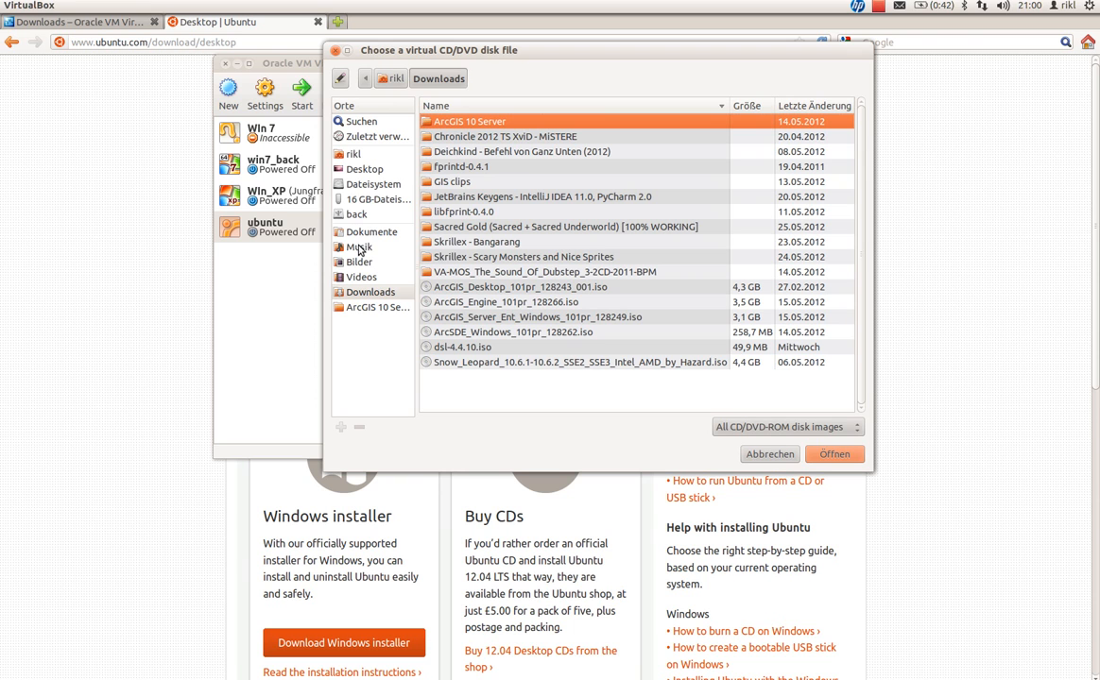
pyautogui.click(360, 172)
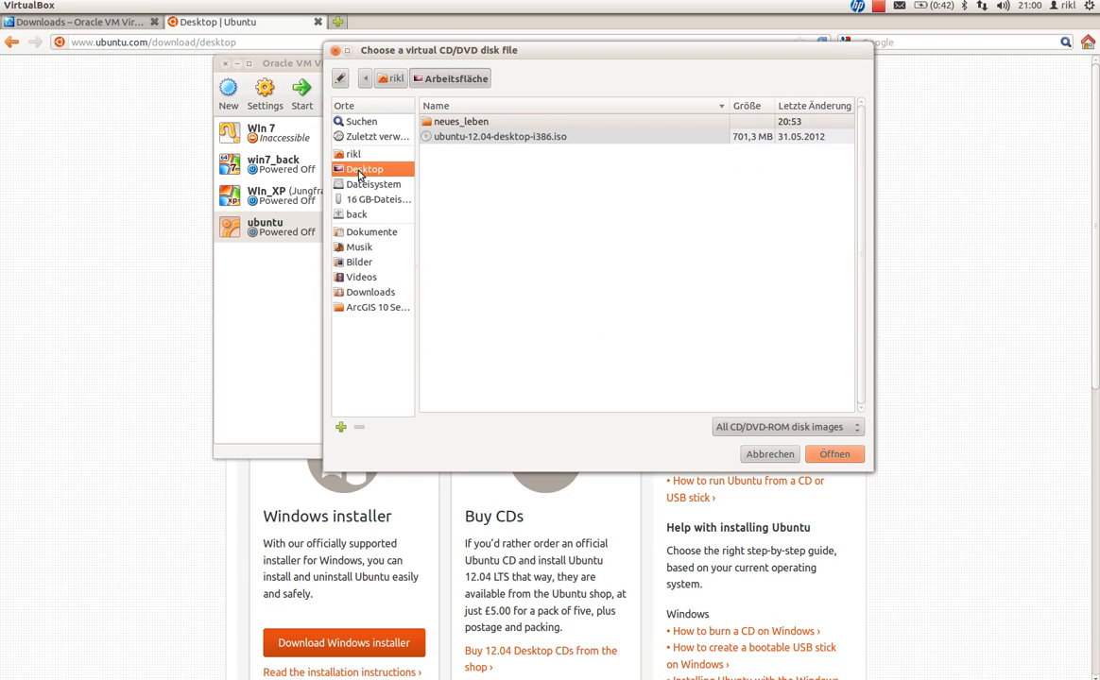
pyautogui.click(494, 138)
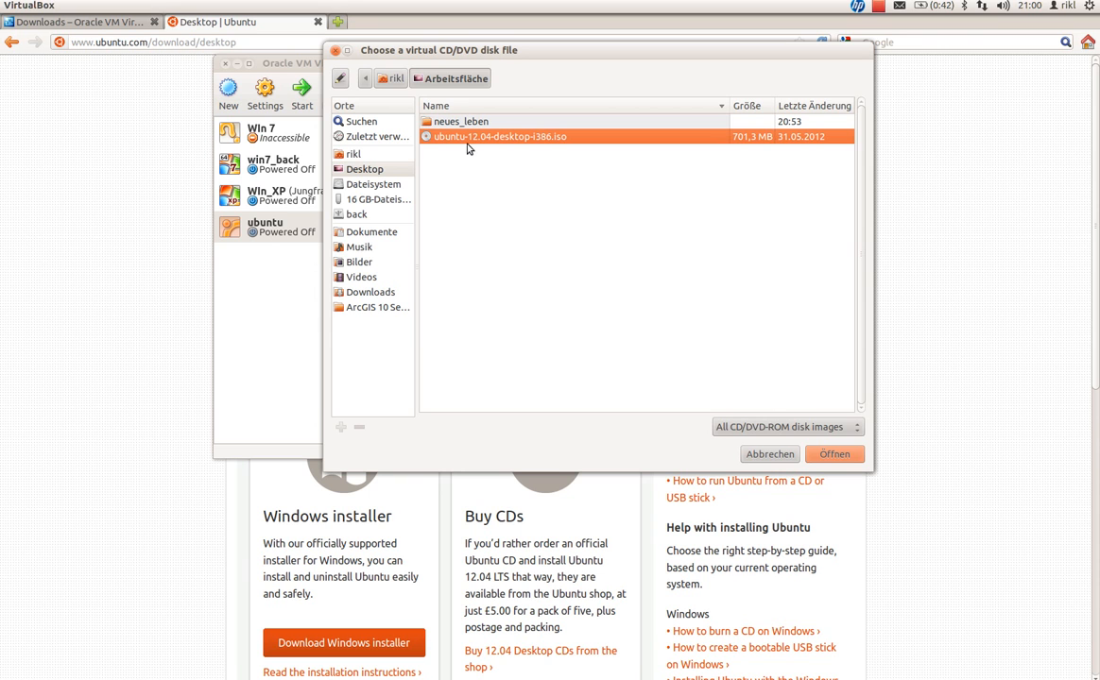
pyautogui.click(833, 454)
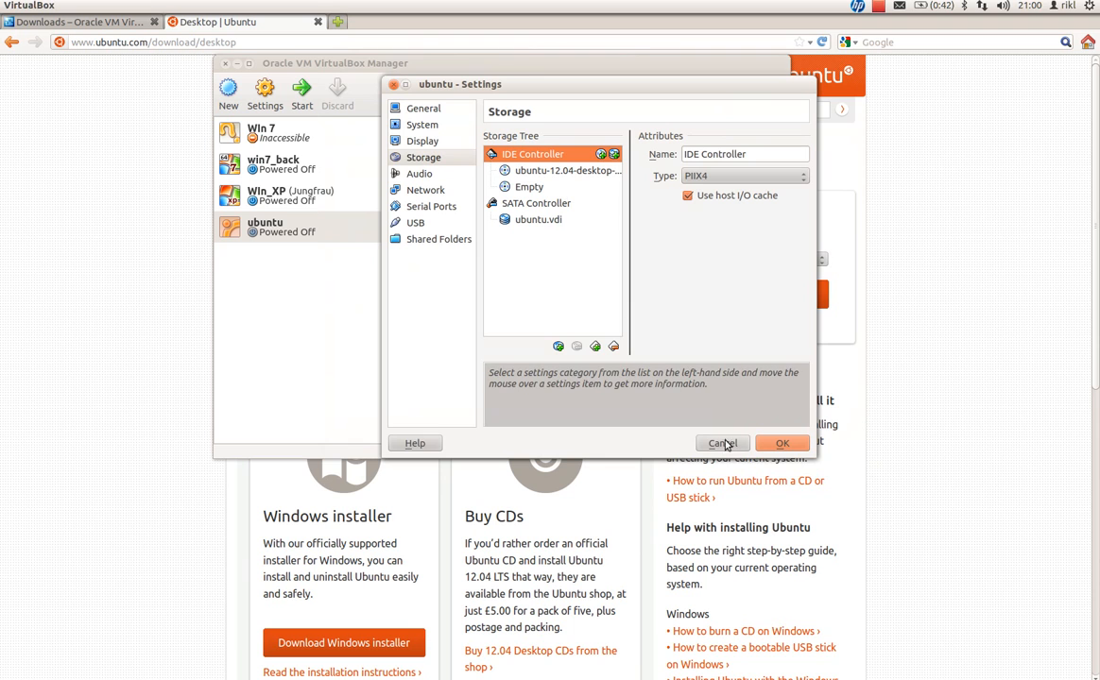
pyautogui.click(784, 444)
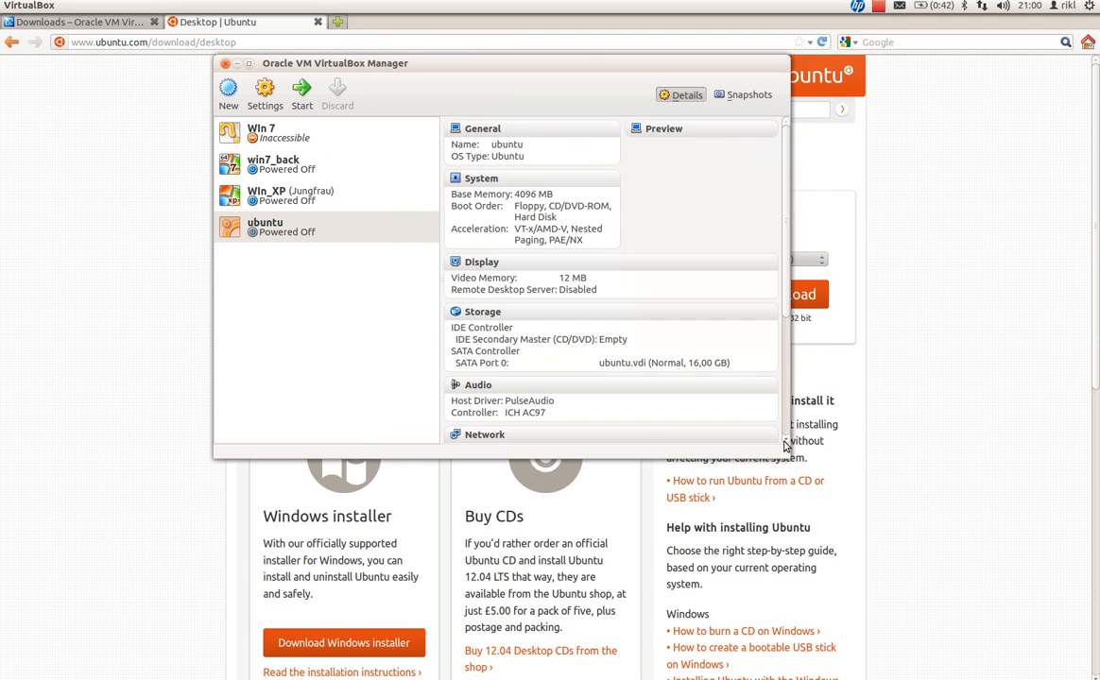
# Start the ubuntu virtual machine, then enlarge and reposition its window while the installer boots.
pyautogui.click(303, 89)
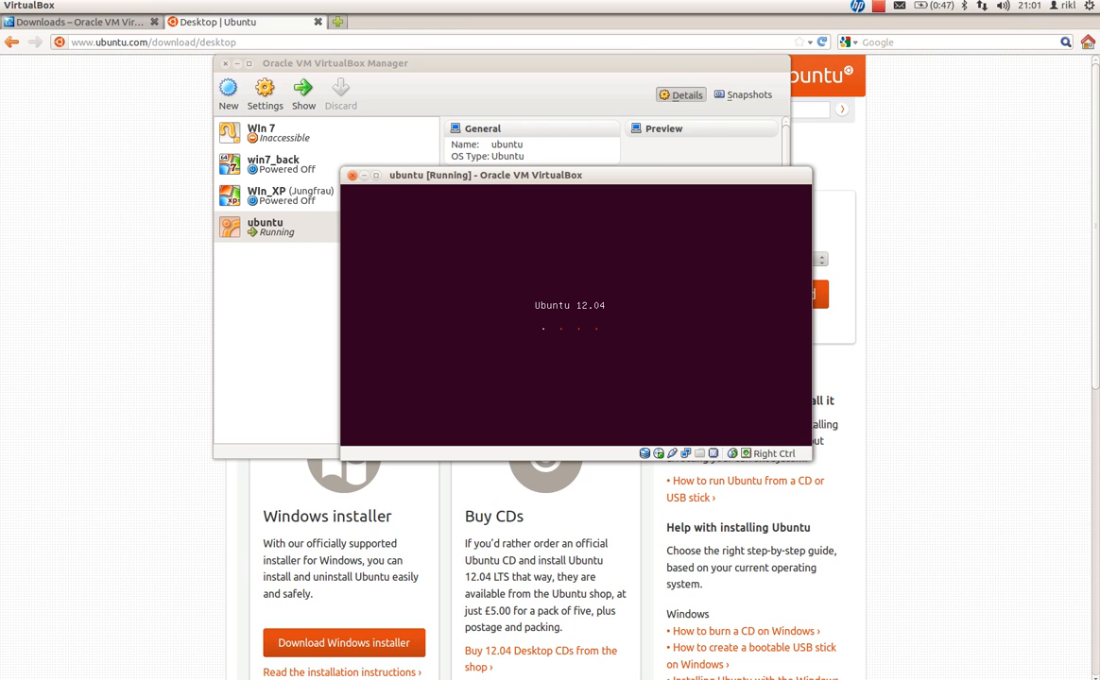
pyautogui.moveTo(544, 180); pyautogui.dragTo(452, 120)
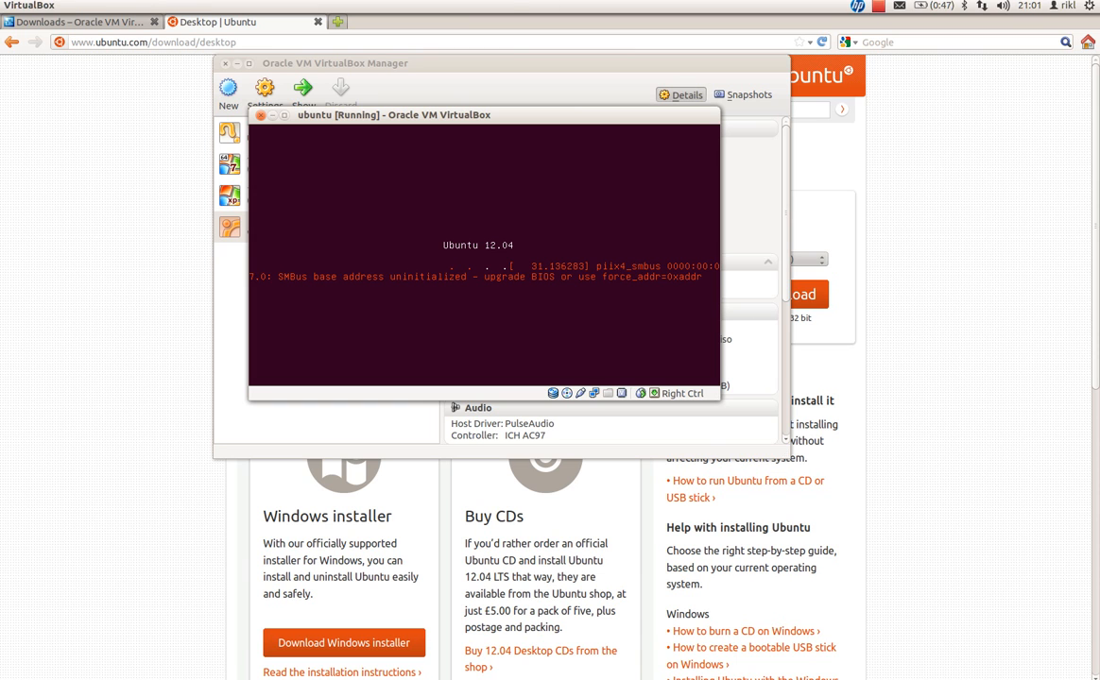
pyautogui.moveTo(719, 399); pyautogui.dragTo(1039, 639)
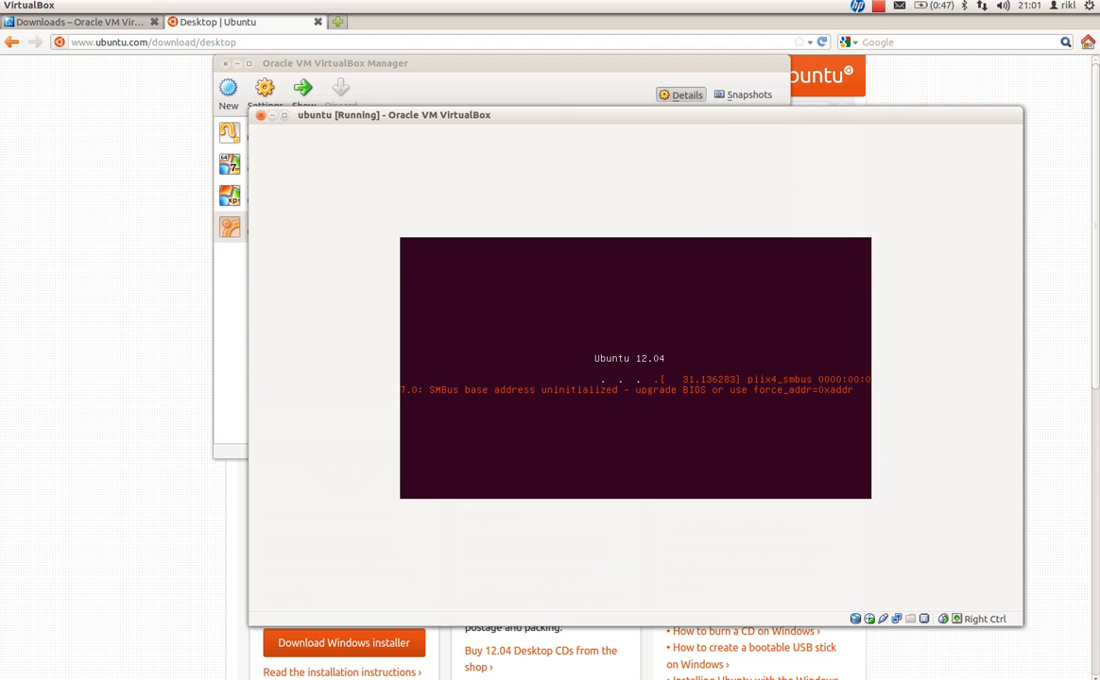
pyautogui.moveTo(559, 117); pyautogui.dragTo(444, 73)
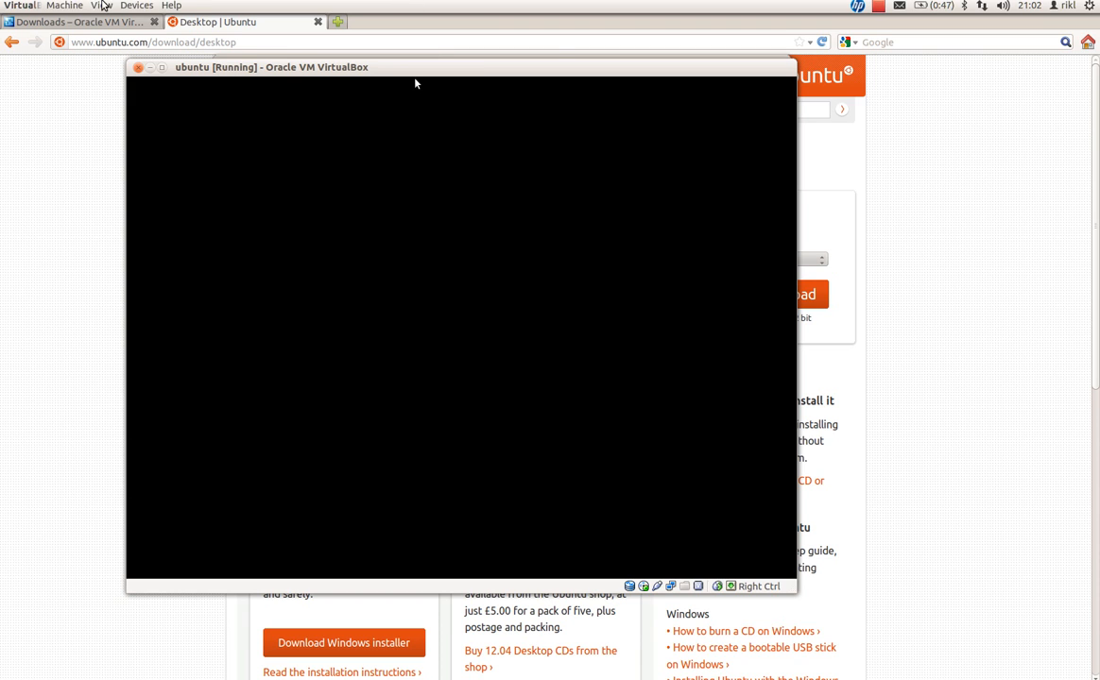
pyautogui.click(69, 5)
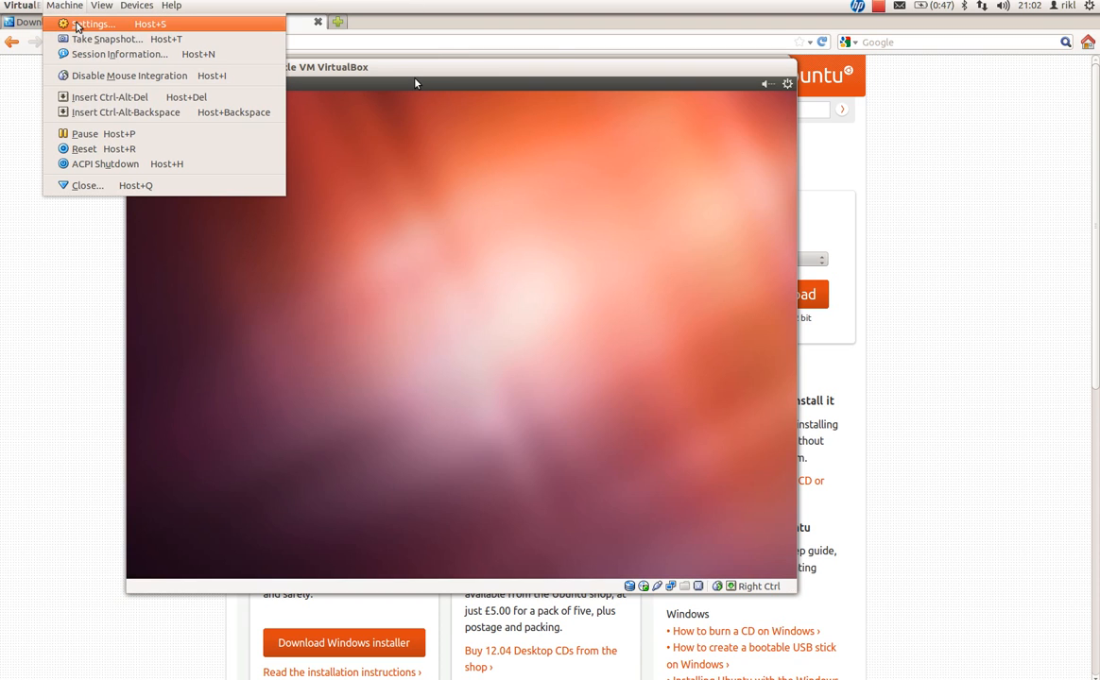
pyautogui.click(298, 68)
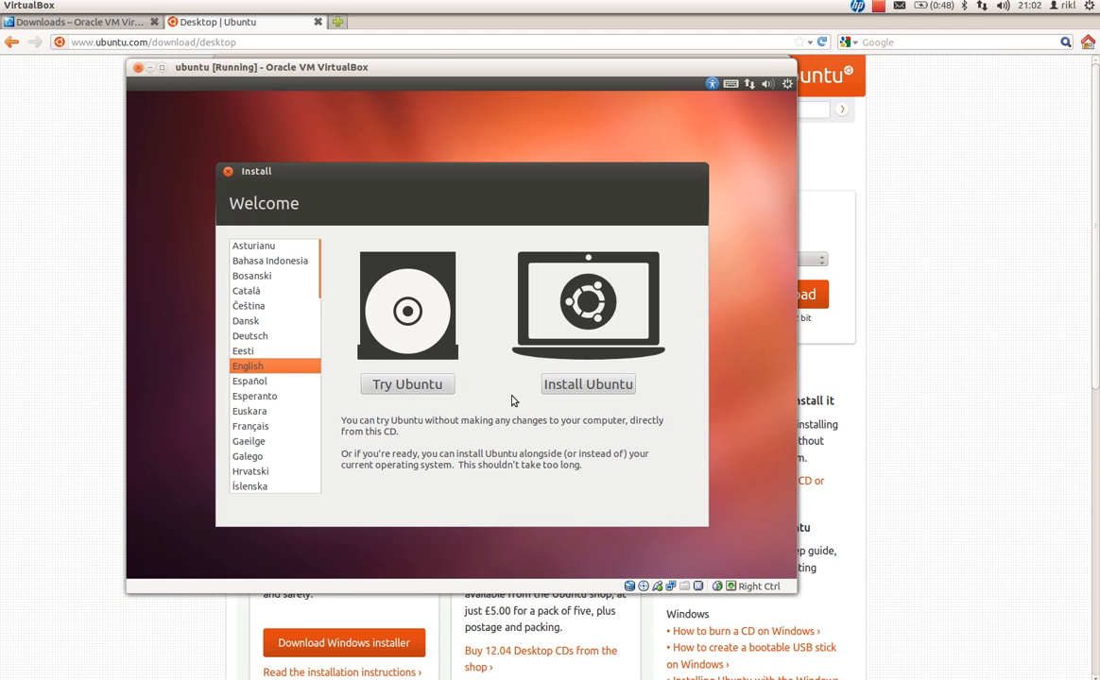
# Begin installing Ubuntu in English with the third-party software included and continue to the installation type.
pyautogui.click(595, 385)
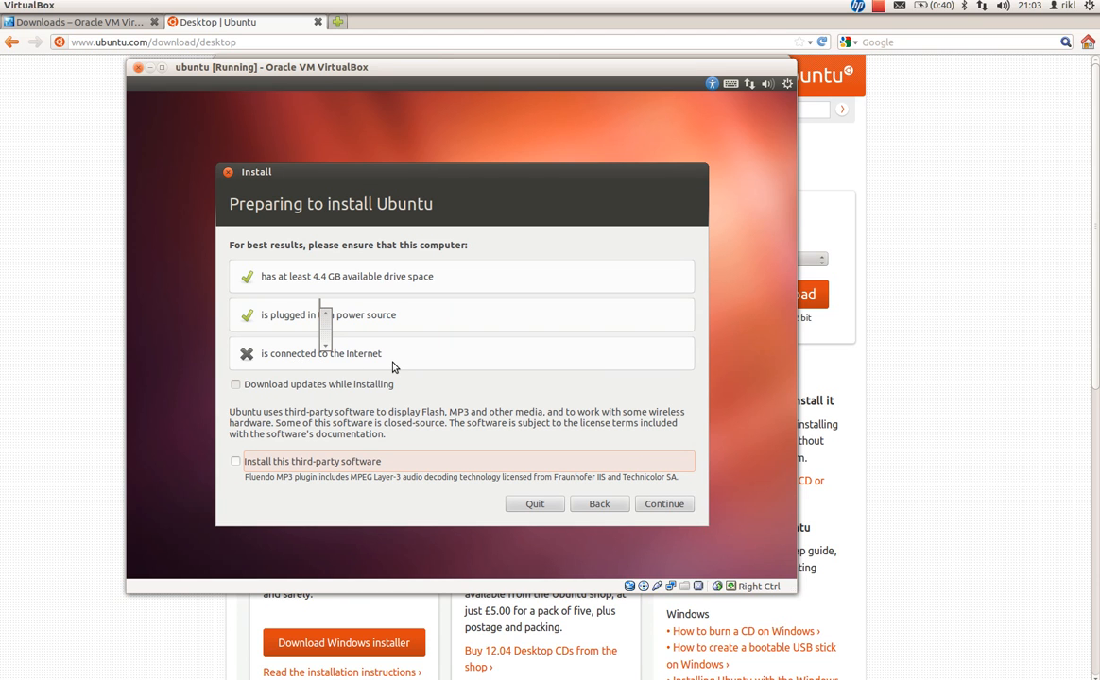
pyautogui.click(248, 461)
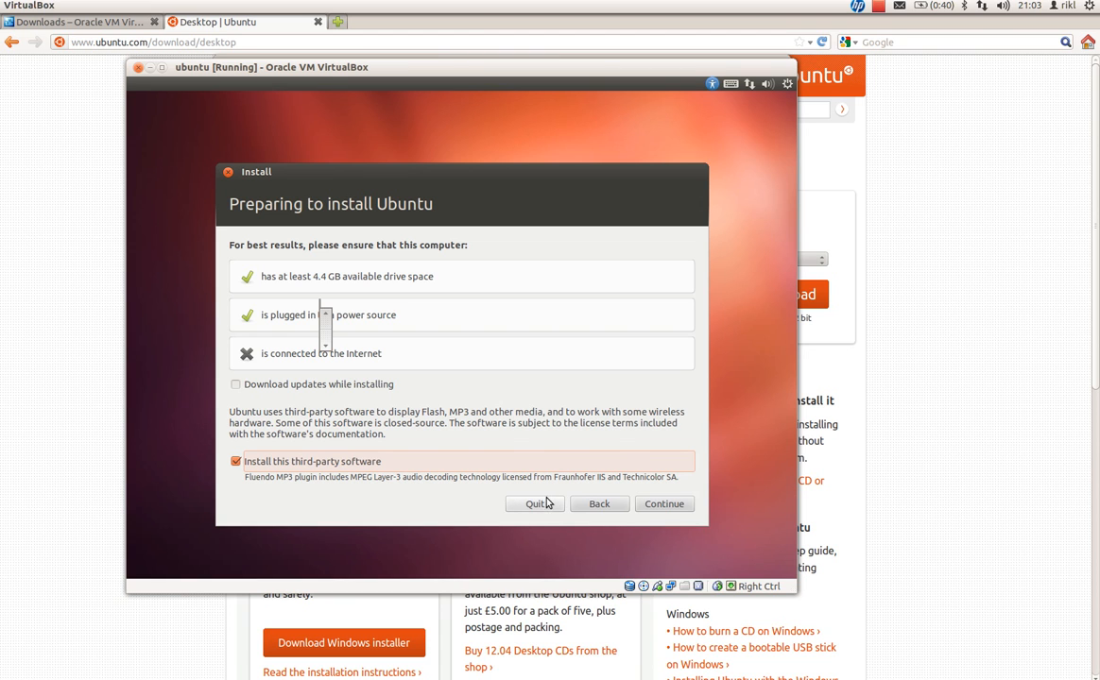
pyautogui.click(649, 506)
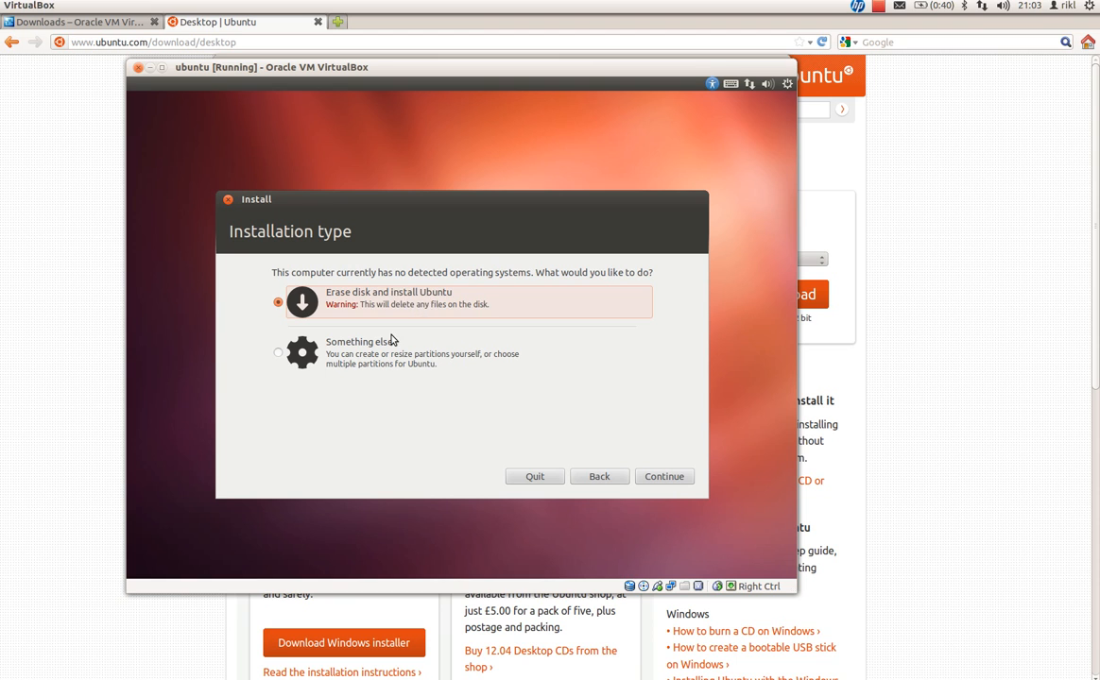
# Choose to erase the disk and install Ubuntu on SCSI1 (0,0,0) (sda), the VBOX HARDDISK, and start the installation.
pyautogui.click(674, 479)
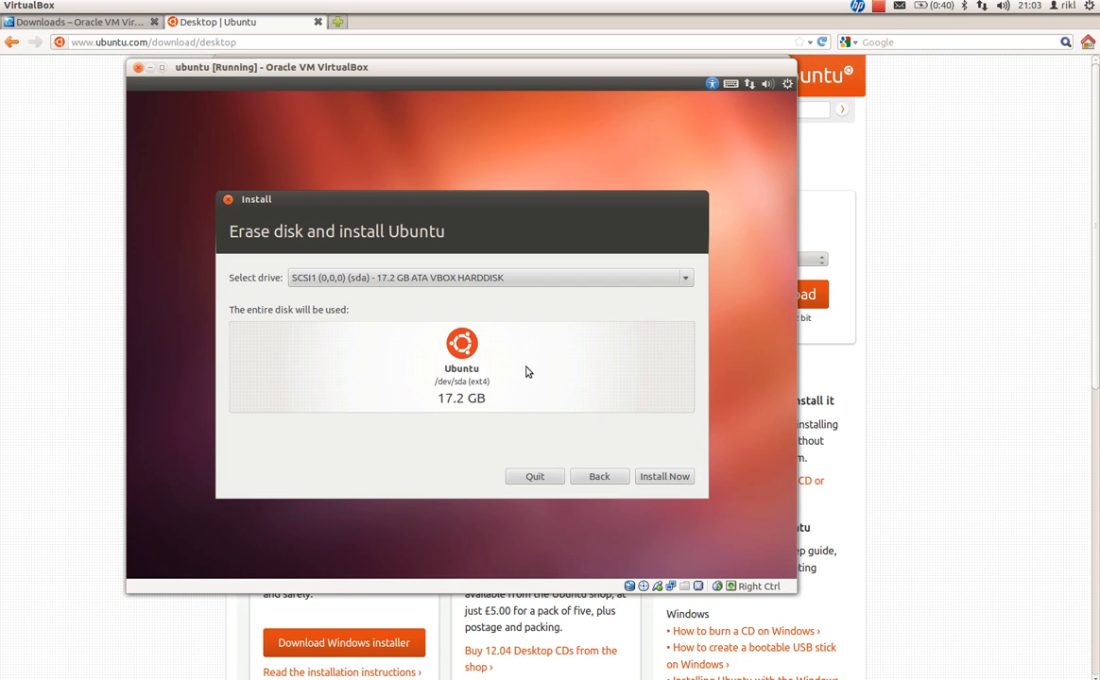
pyautogui.click(444, 280)
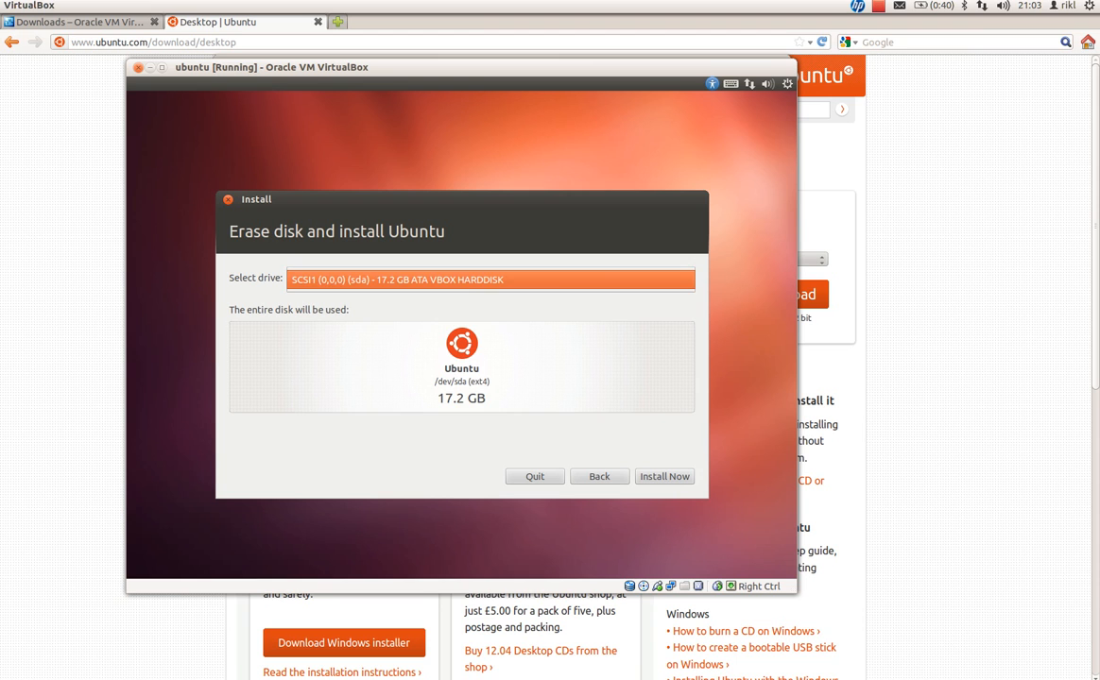
pyautogui.click(500, 279)
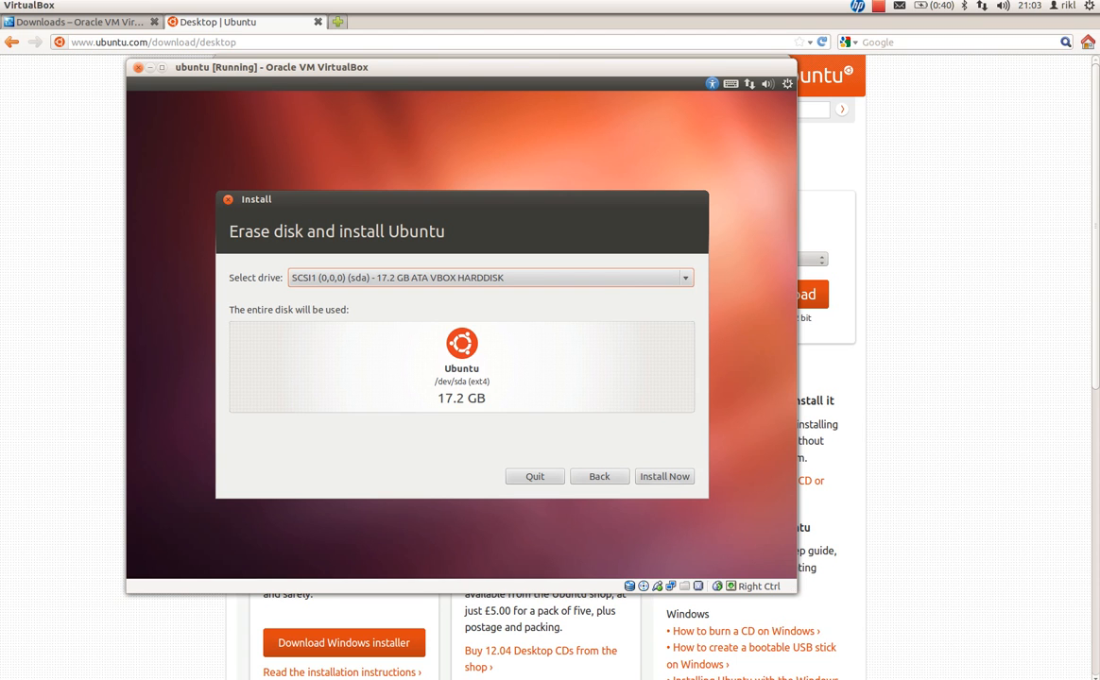
pyautogui.click(678, 479)
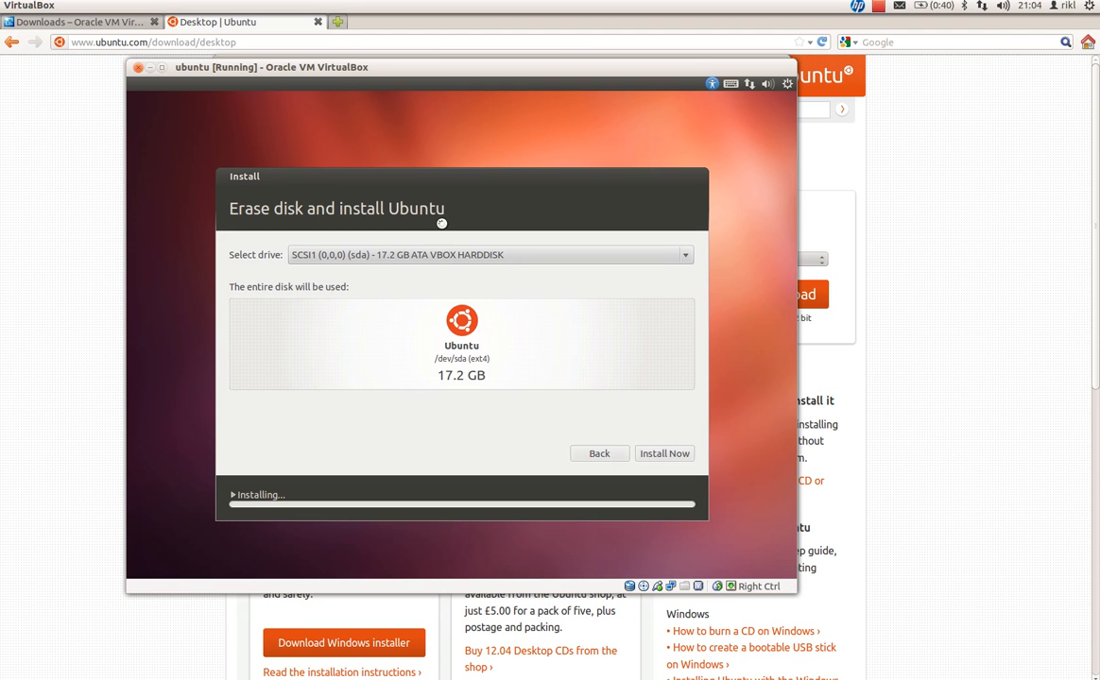
# Expand the installer's progress log and accept the English (US) keyboard layout to reach the user account setup.
pyautogui.moveTo(444, 177); pyautogui.dragTo(449, 101)
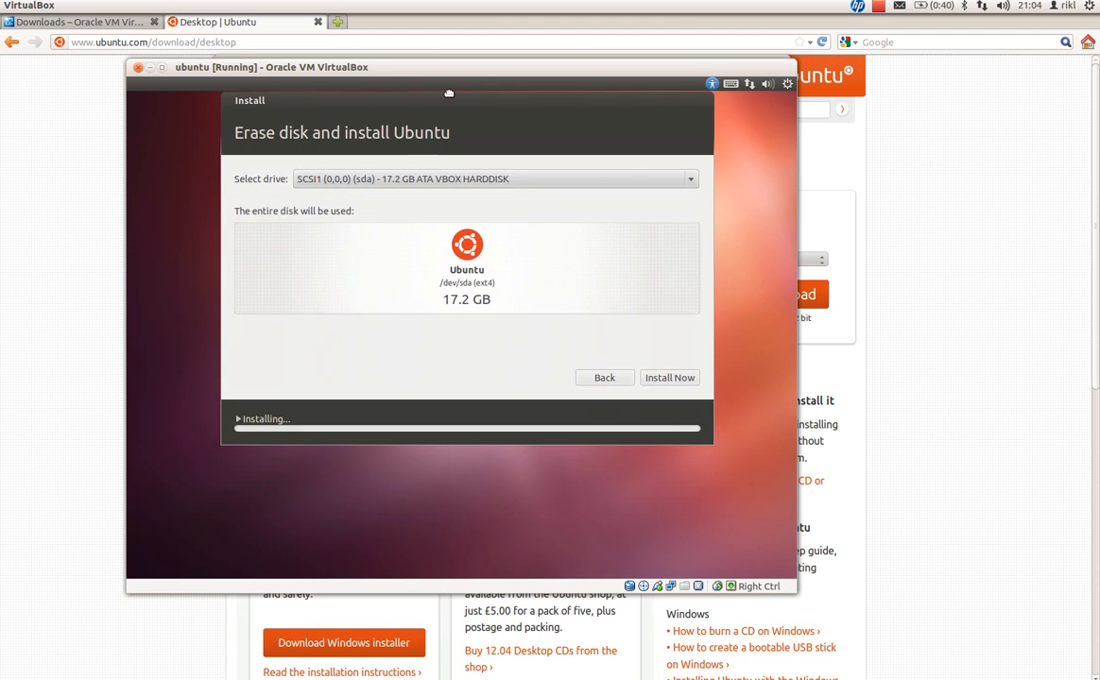
pyautogui.click(236, 418)
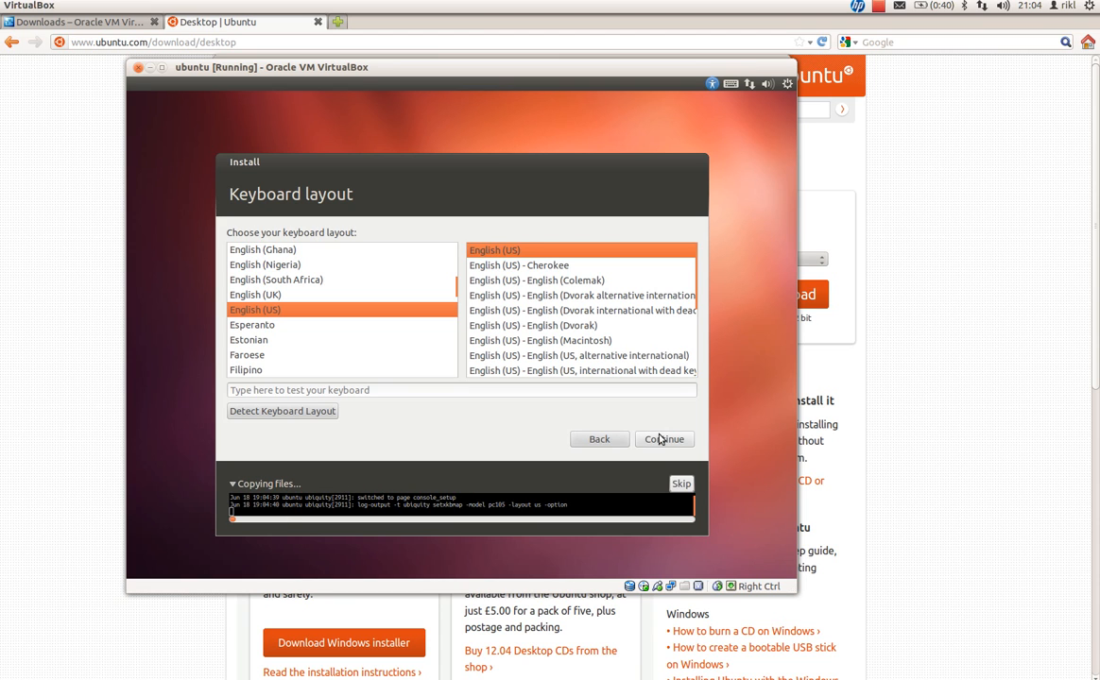
pyautogui.click(668, 440)
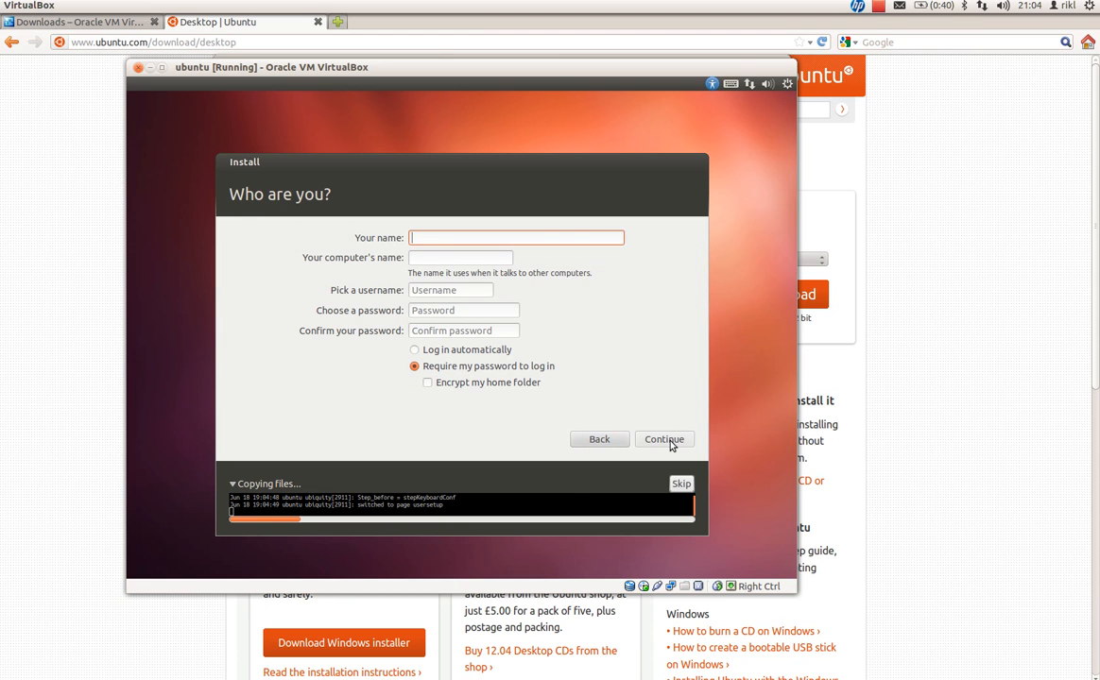
# Enter linux user as the name, host as the computer's name and tester as the username for the new account.
pyautogui.write('linux user')
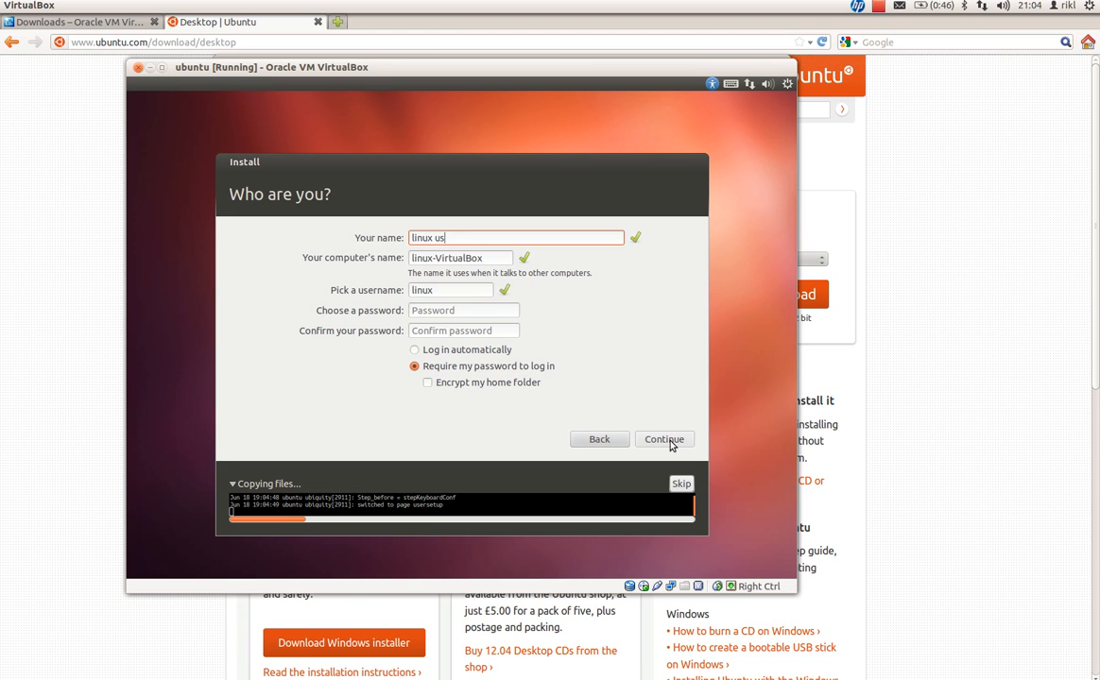
pyautogui.press('Tab')
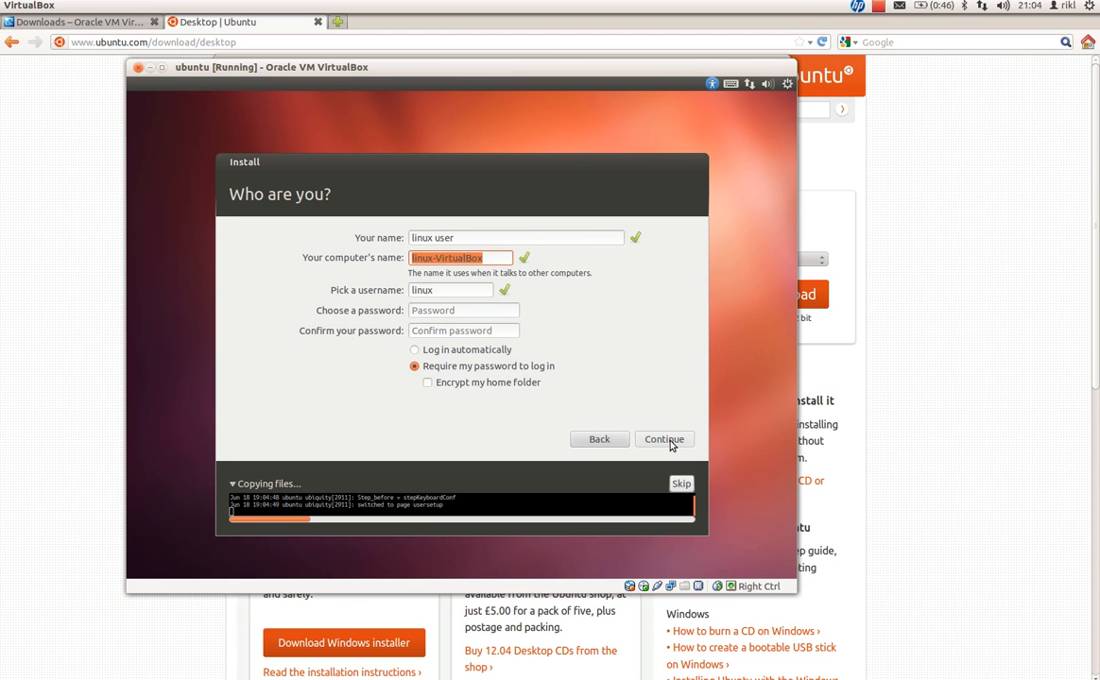
pyautogui.write('host')
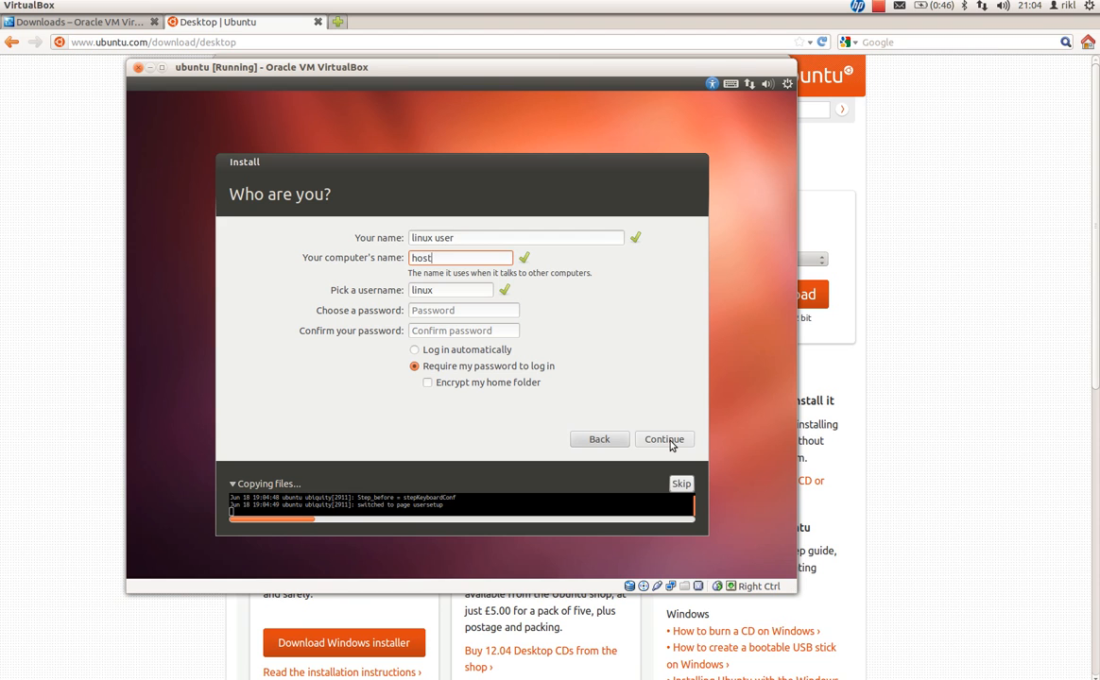
pyautogui.press('Tab')
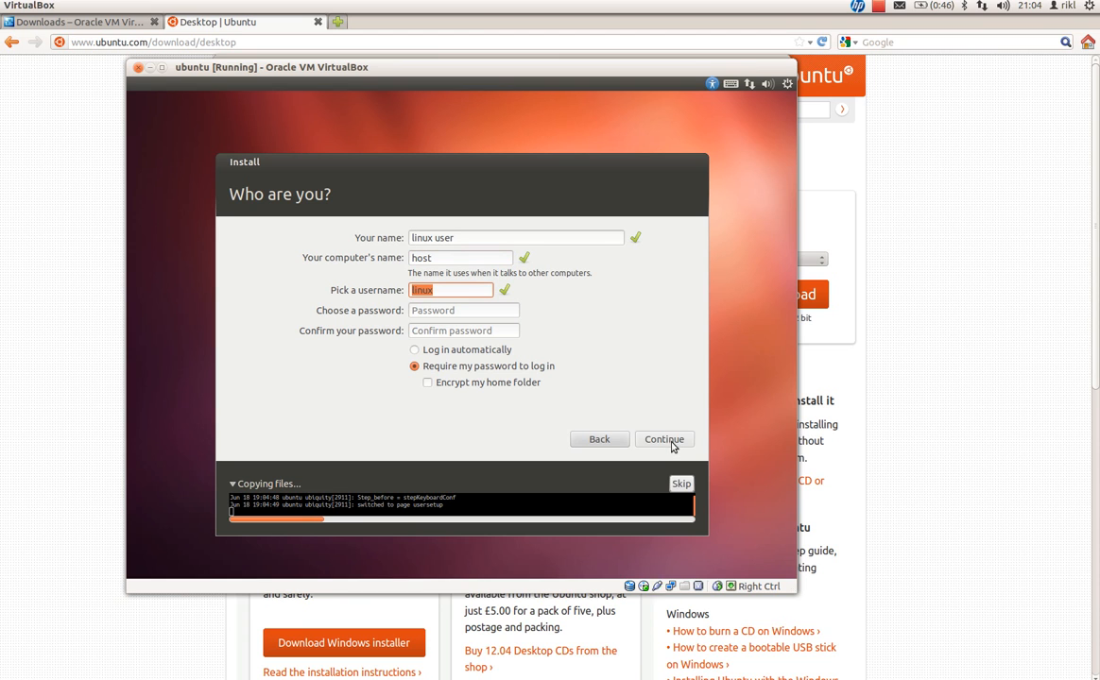
pyautogui.write('tester')
pyautogui.press('Tab')
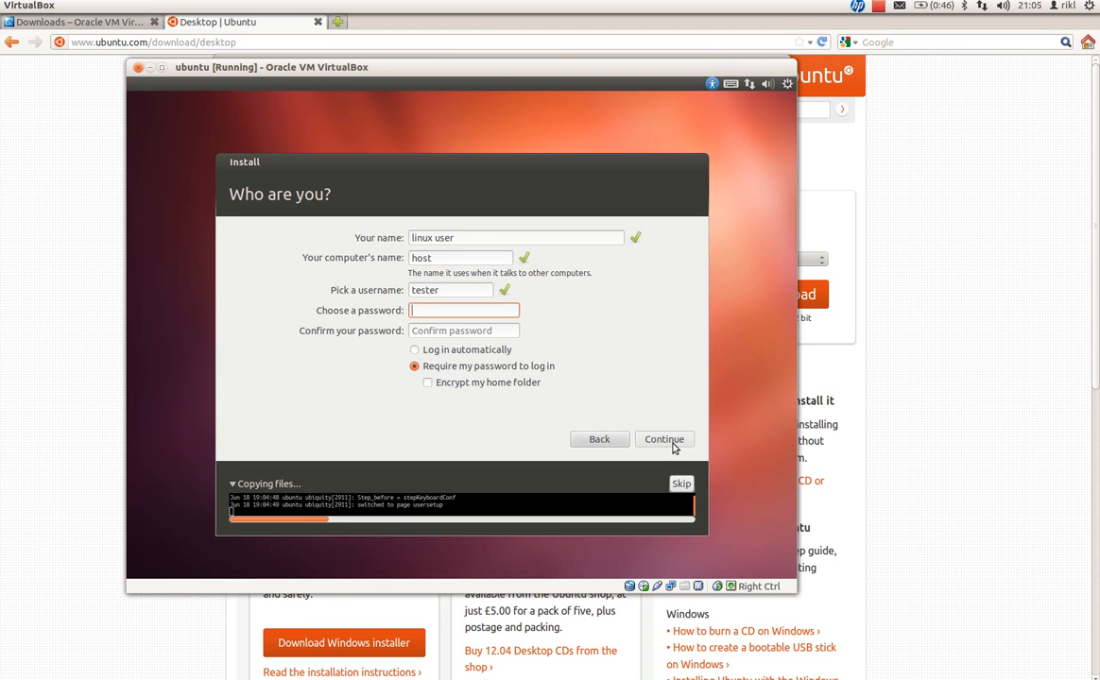
# Enter and confirm the account password, choose to log in automatically, and continue the installation.
pyautogui.write('*********')
pyautogui.press('Tab')
pyautogui.write('********')
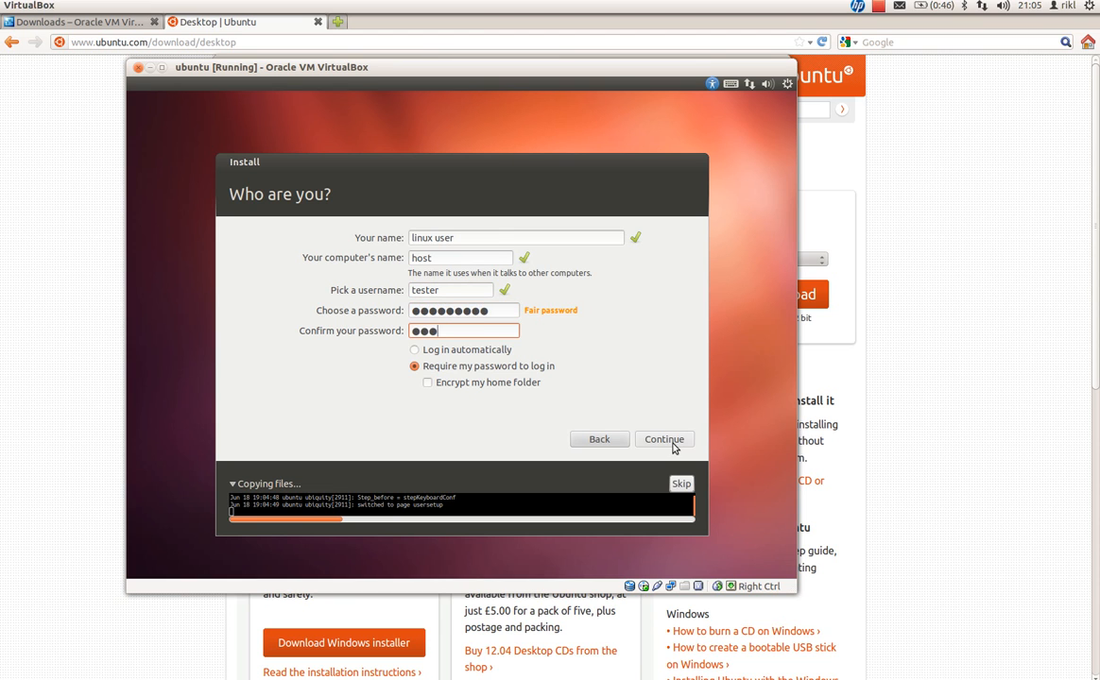
pyautogui.write('*')
pyautogui.press('Tab')
pyautogui.click(430, 349)
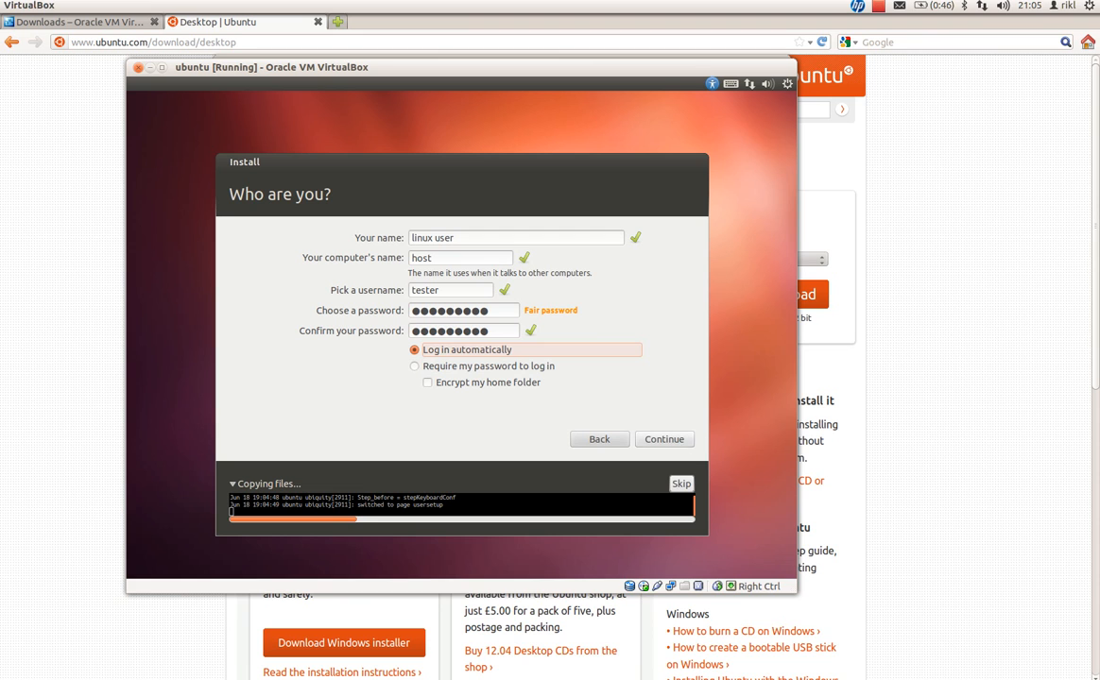
pyautogui.click(688, 440)
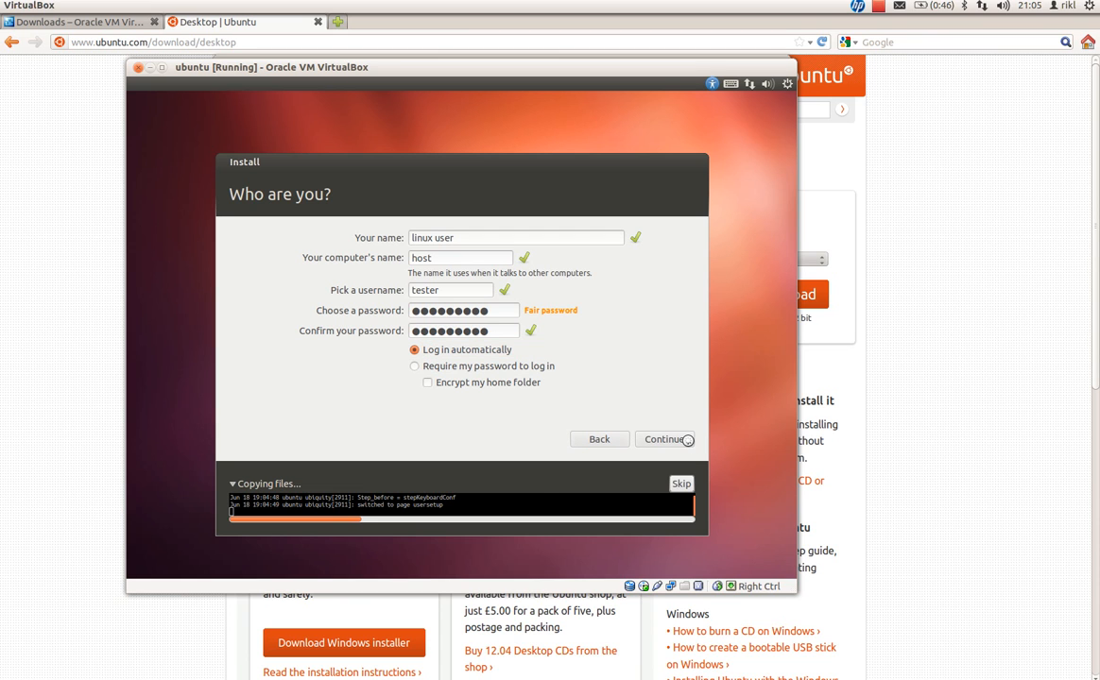